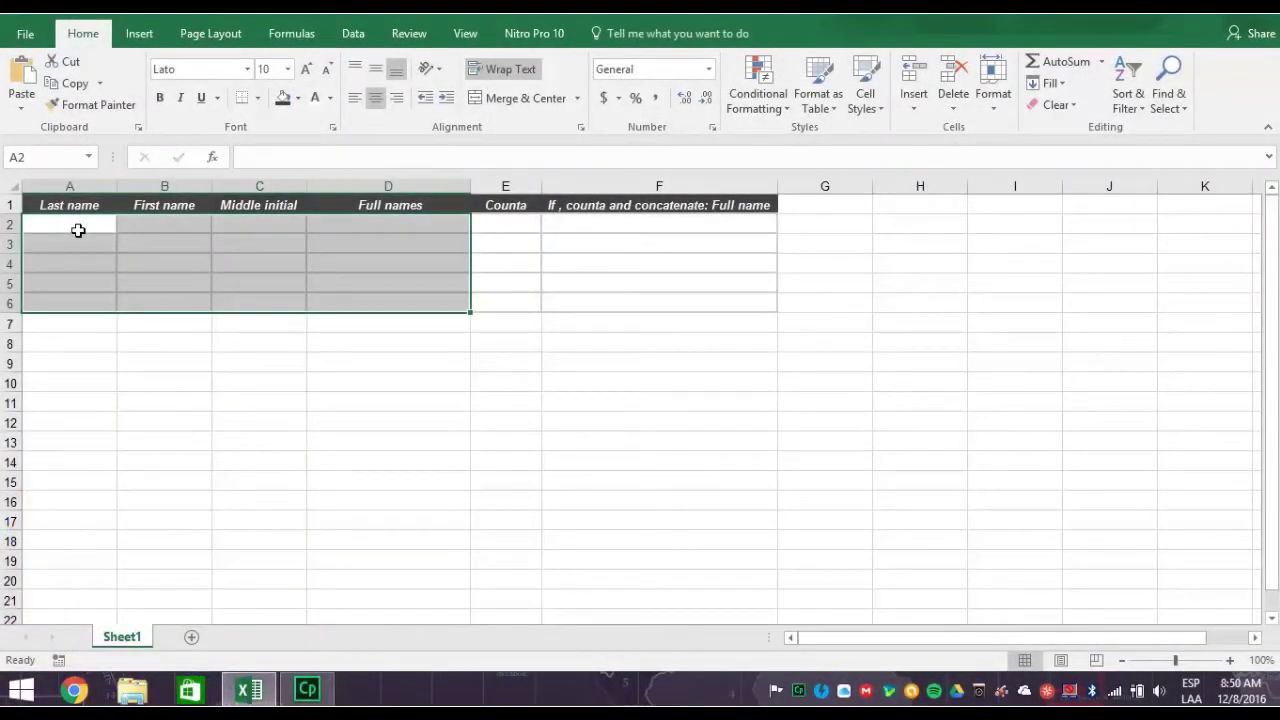
- Paste the five rows of last names, first names and middle initials starting at A2
left_click(78, 230)
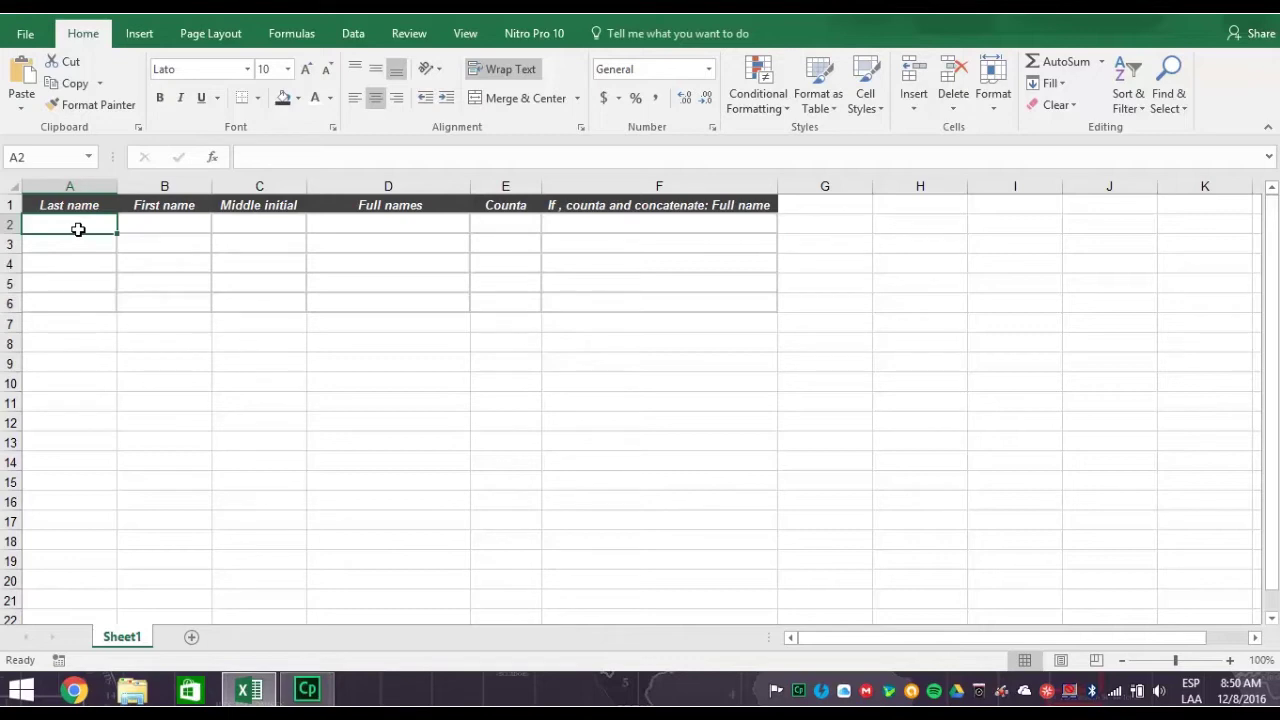
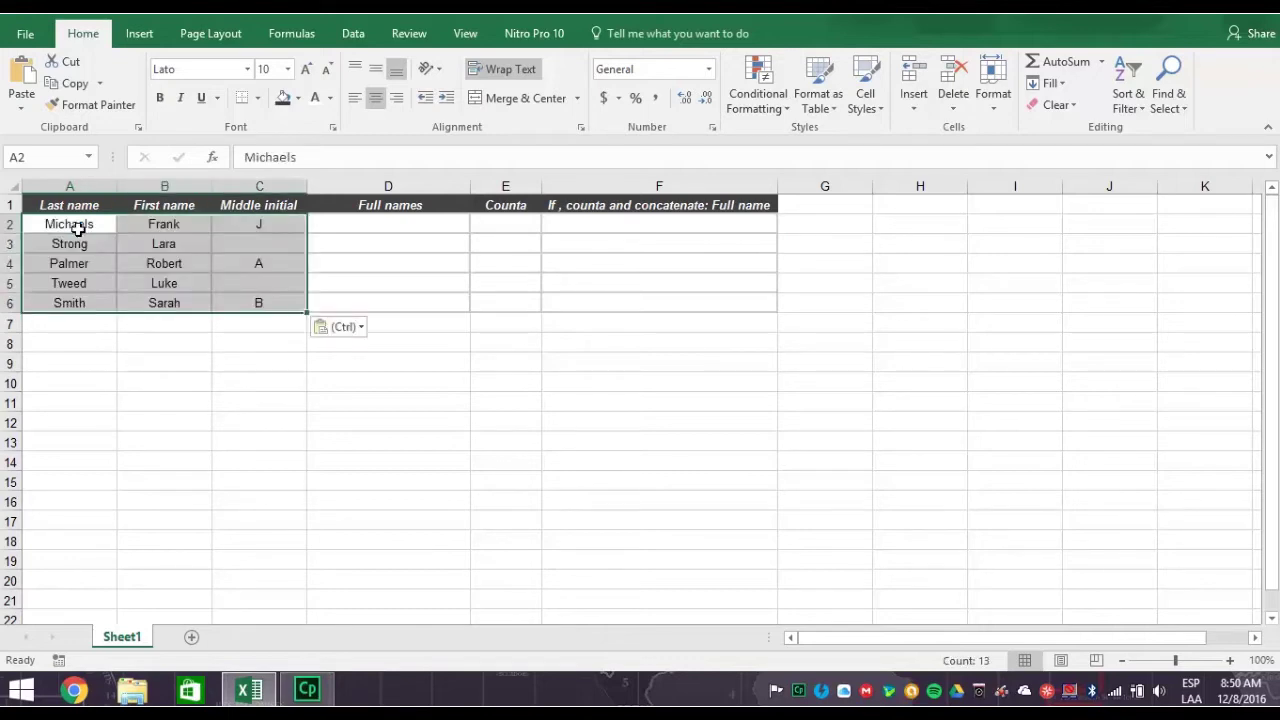
left_click(373, 225)
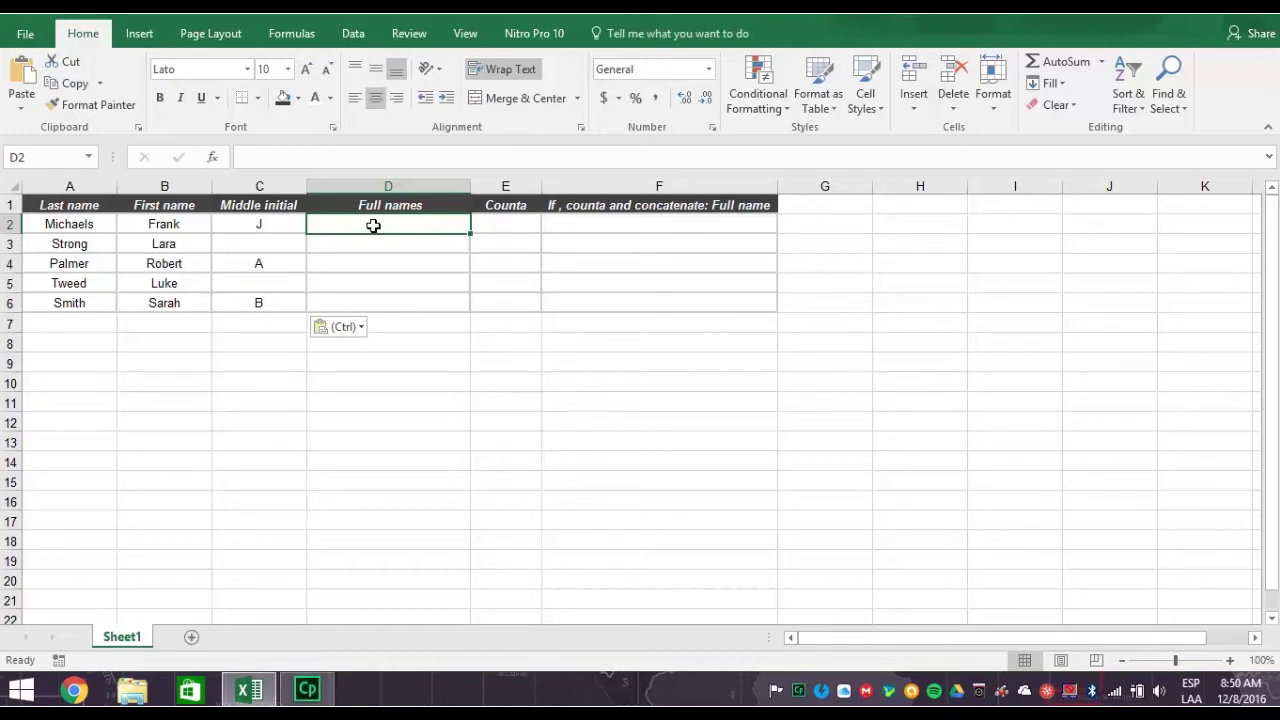
- Enter =CONCATENATE(B2,C2,A2) in D2 to join first name, initial and last name
type("=")
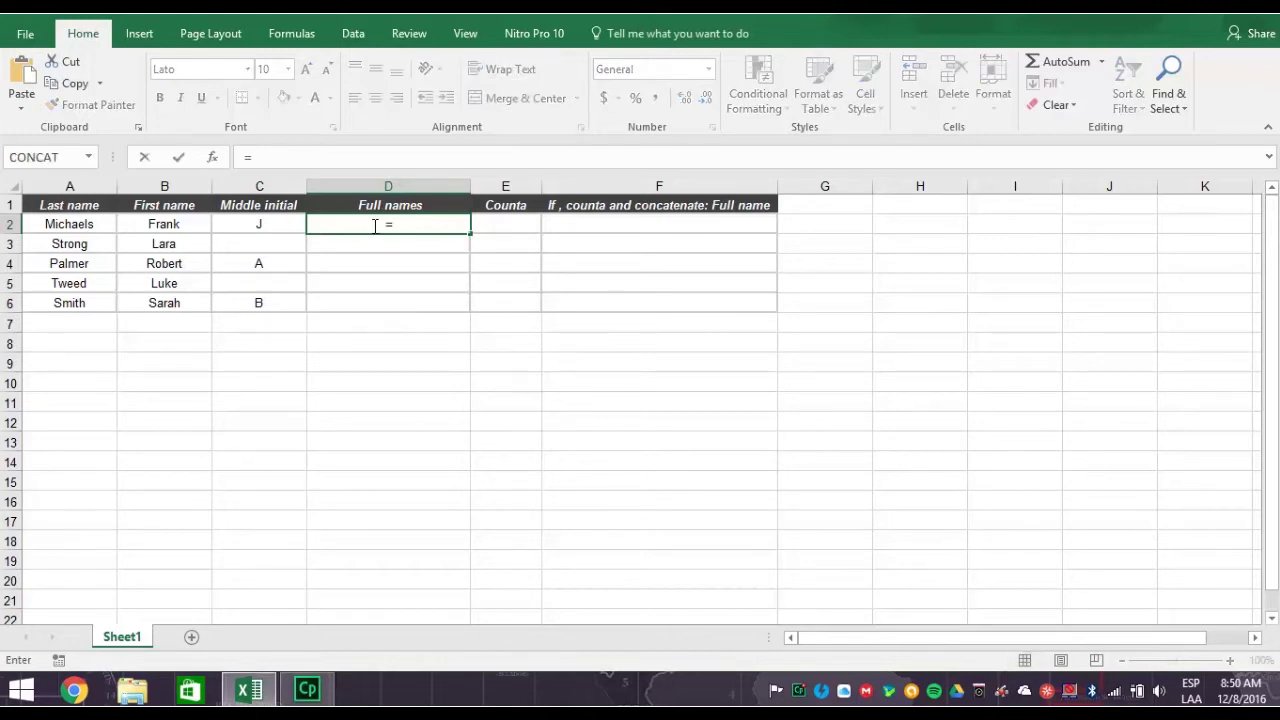
type("conca")
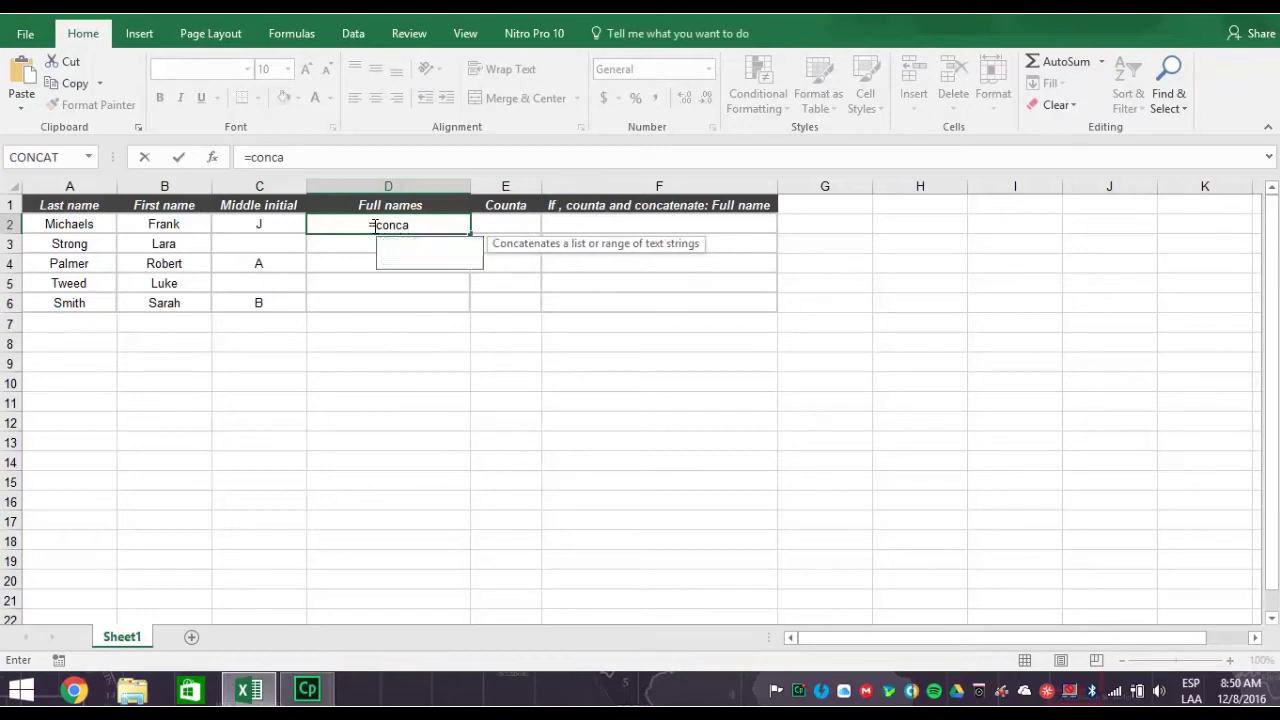
type("tenate")
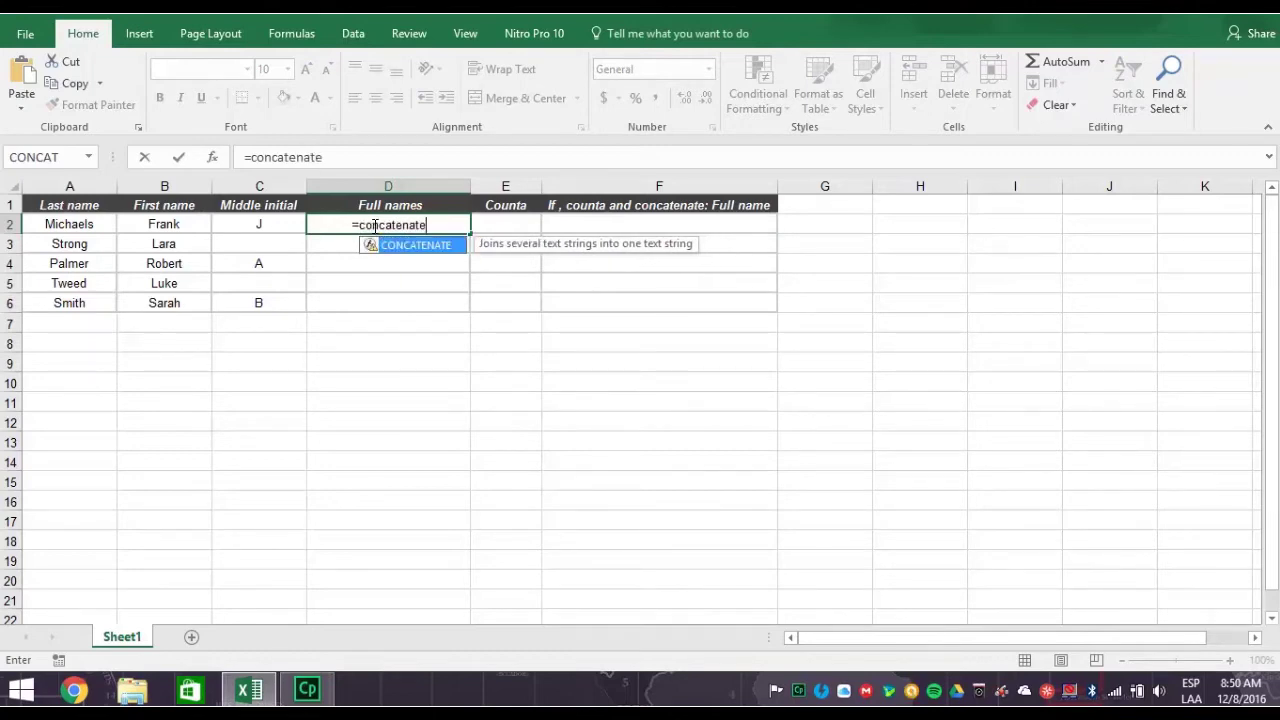
type("(")
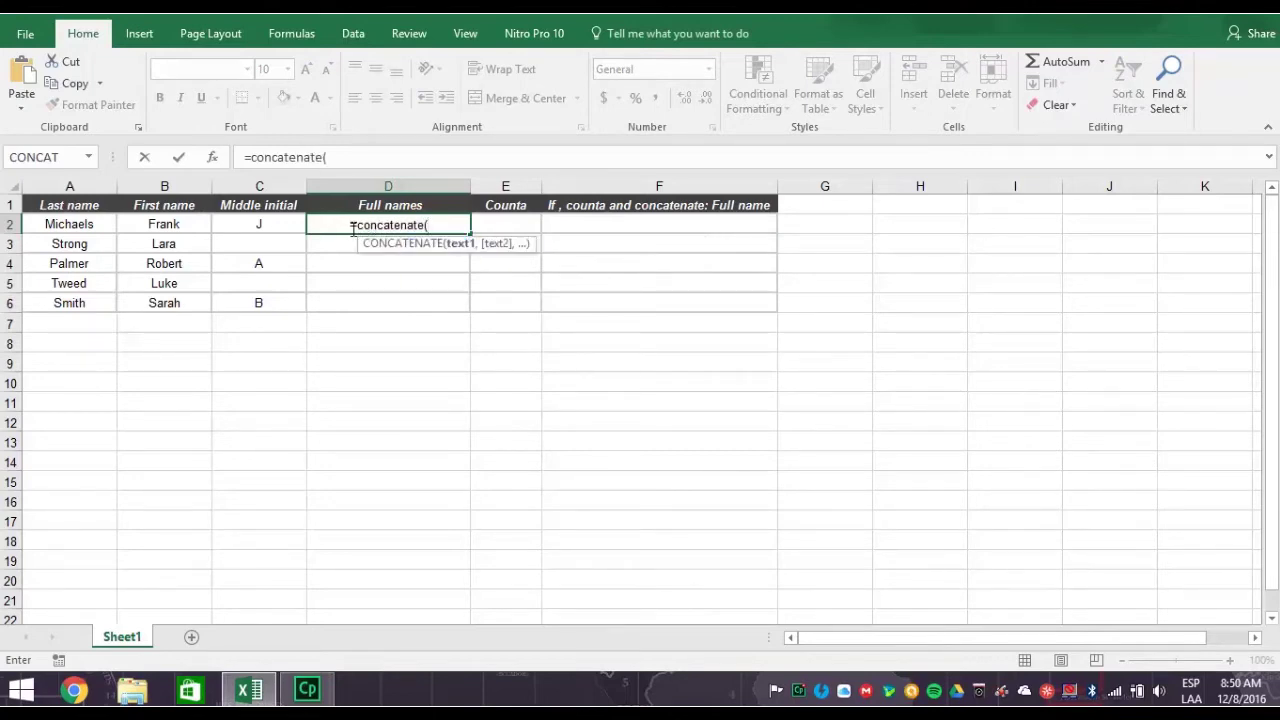
left_click(178, 222)
type(",")
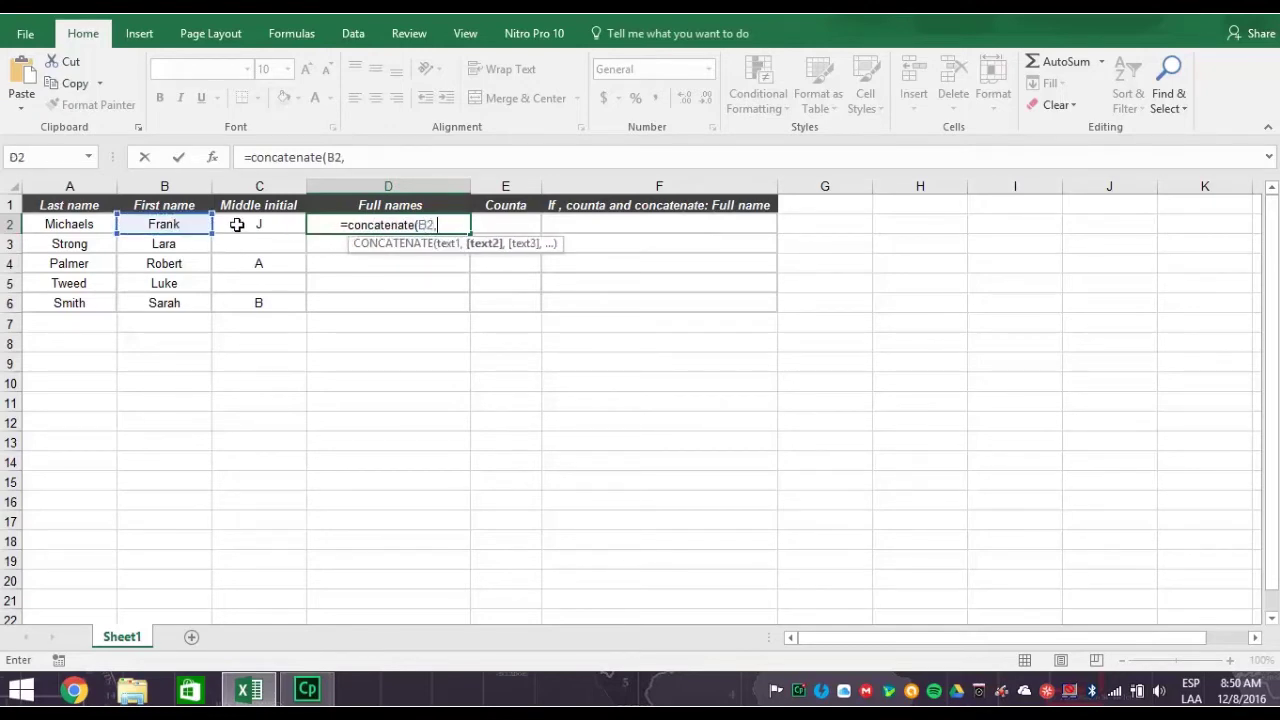
left_click(239, 224)
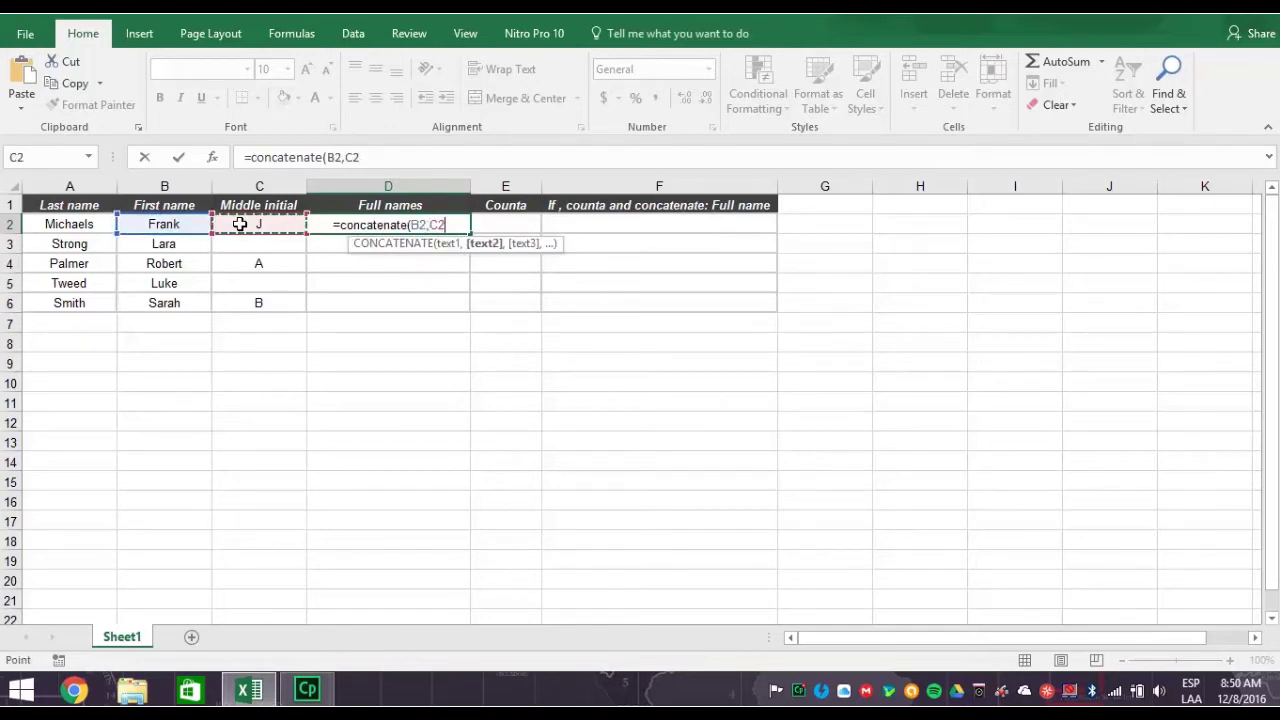
type(",")
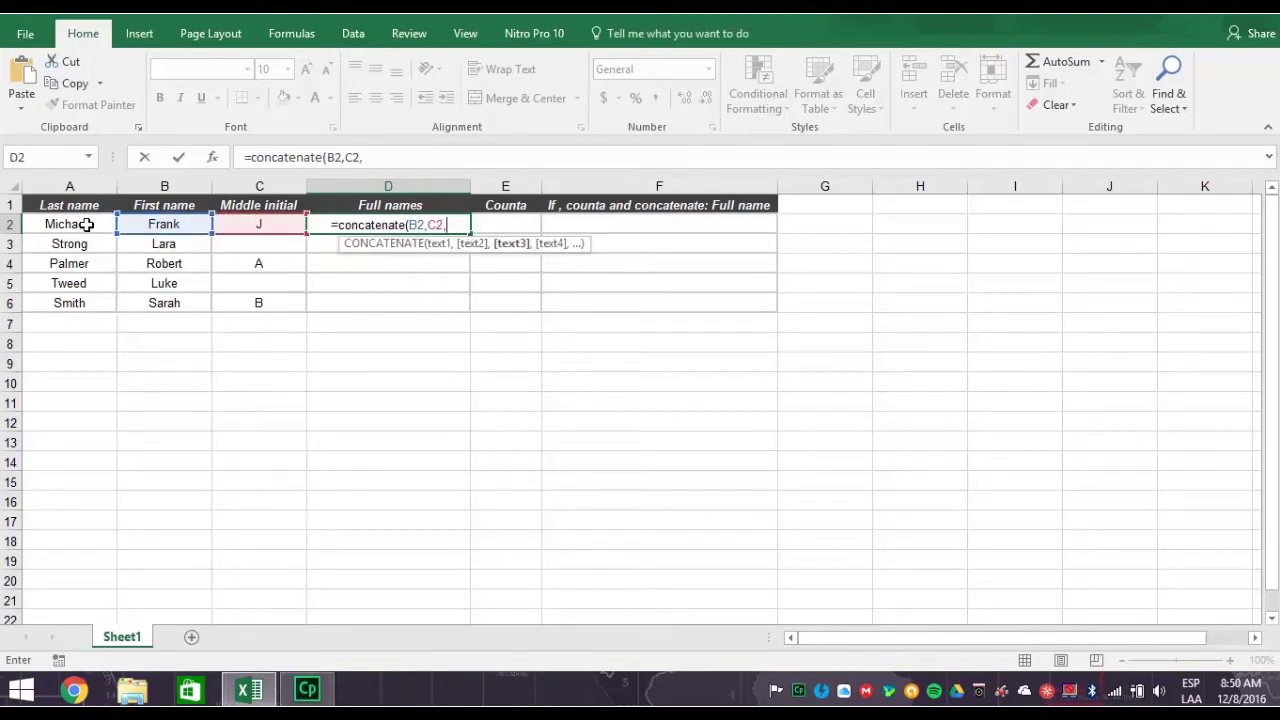
left_click(88, 224)
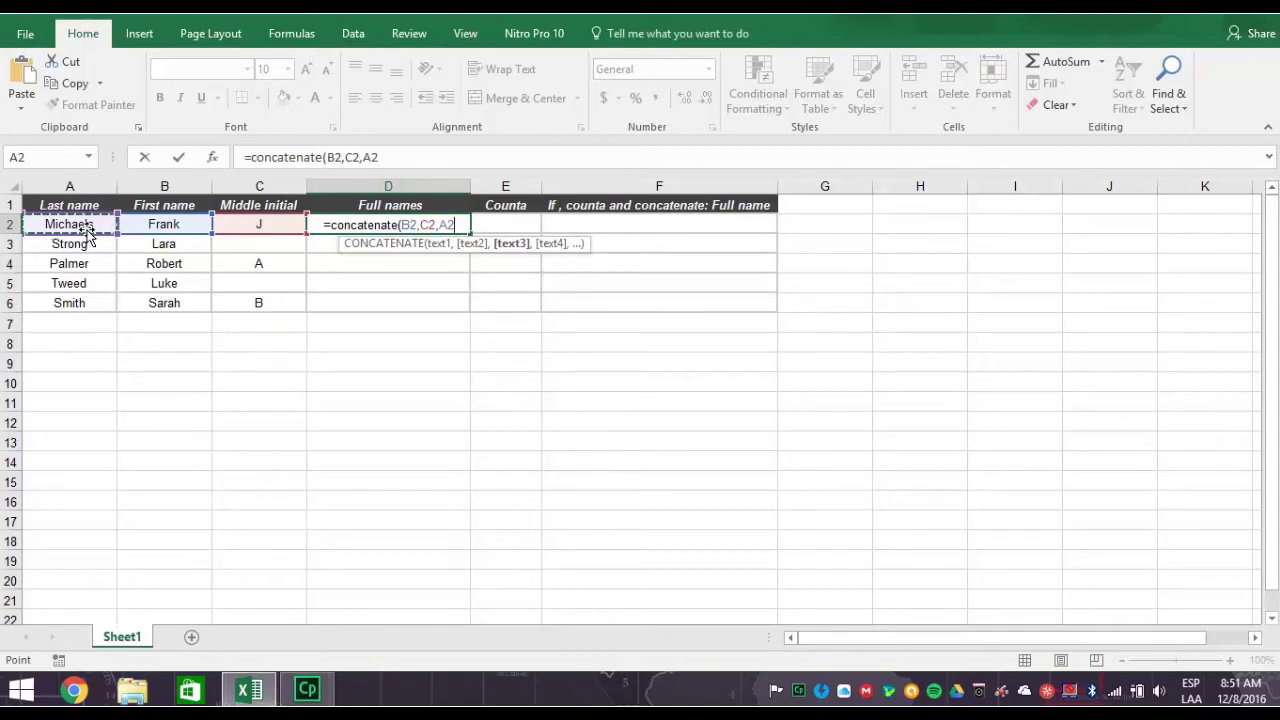
type(")")
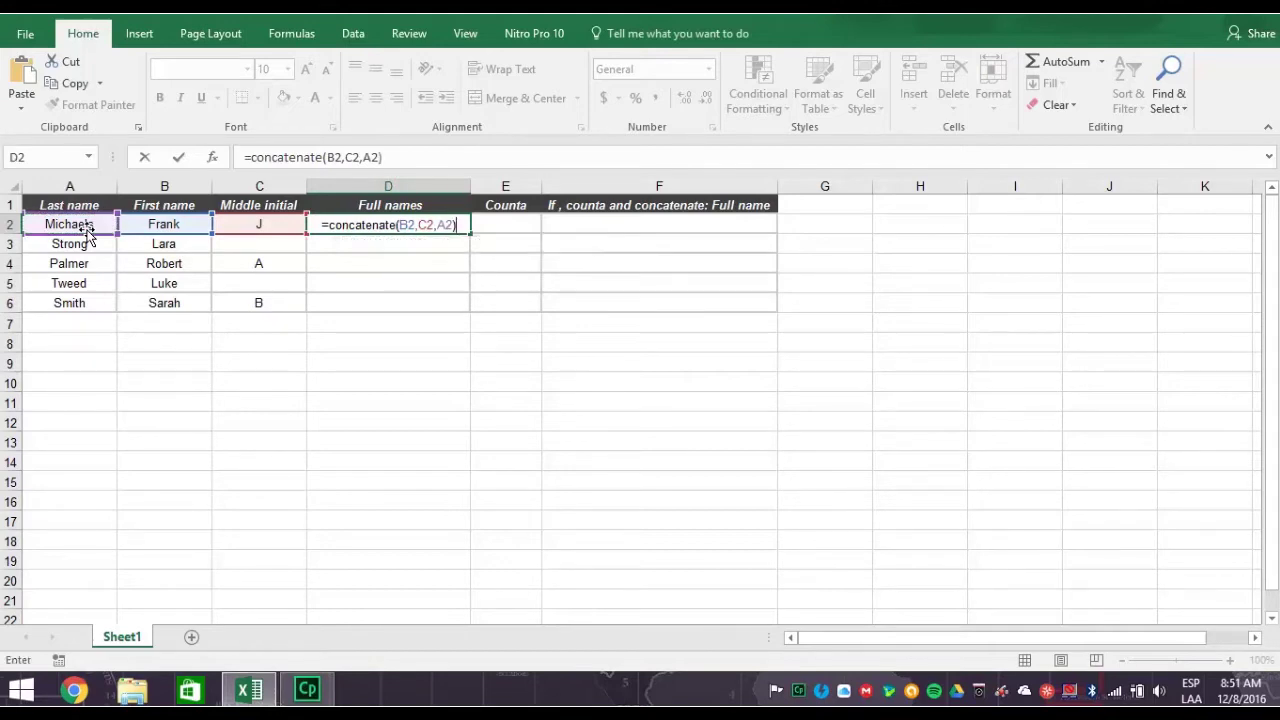
key("Return")
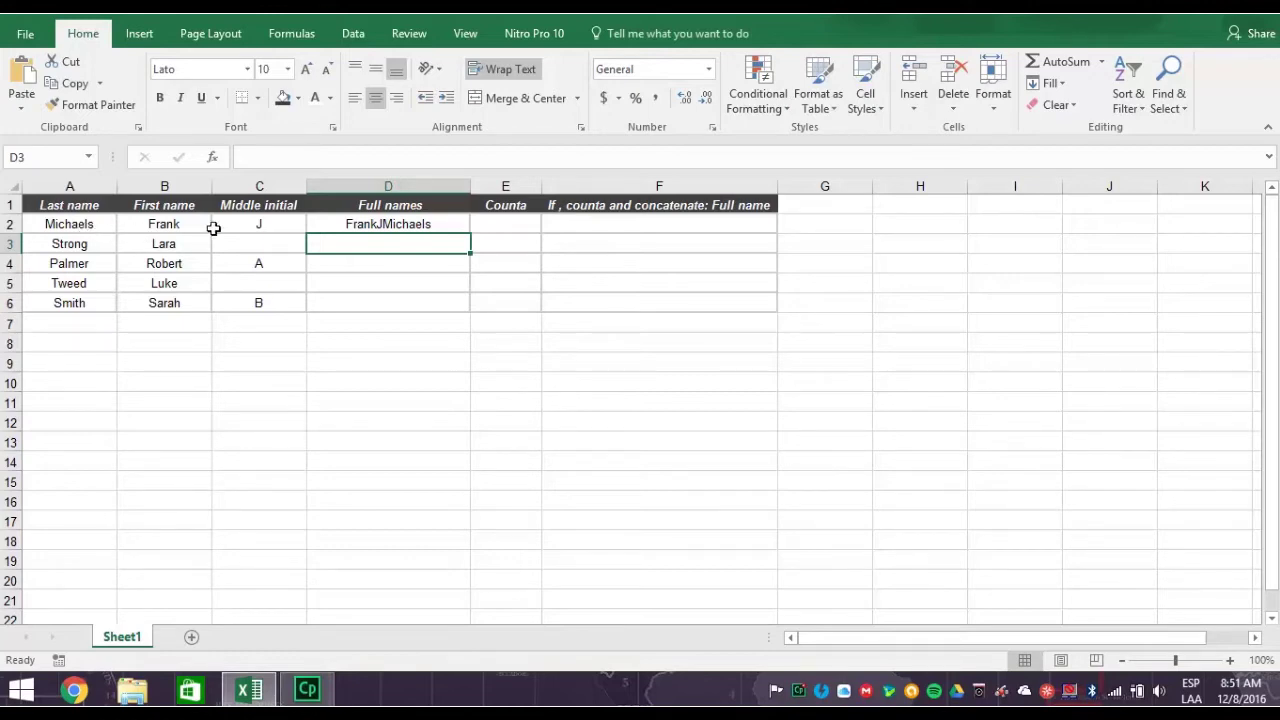
- Revise D2's formula to =CONCATENATE(B2," ",C2,". ",A2) for spaced names with abbreviated initial
left_click(383, 224)
left_click(418, 160)
key("BackSpace")
key("BackSpace")
key("BackSpace")
key("BackSpace")
key("BackSpace")
key("BackSpace")
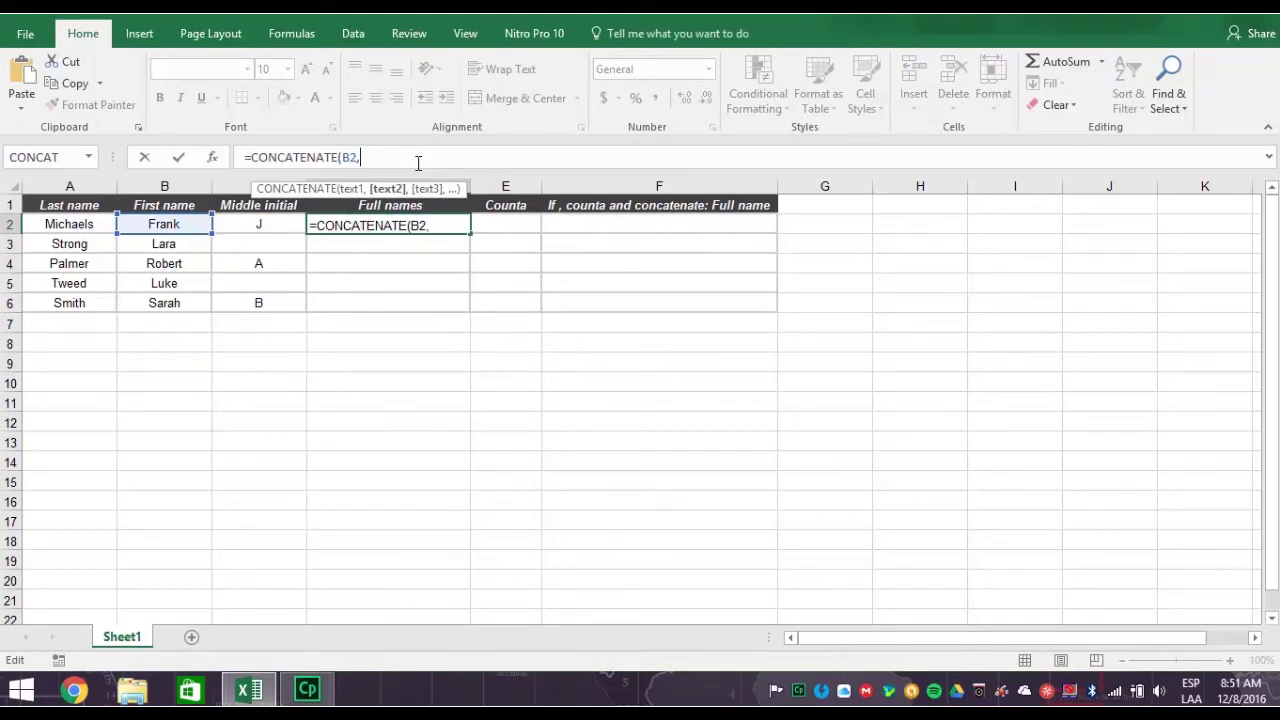
type("\" \",")
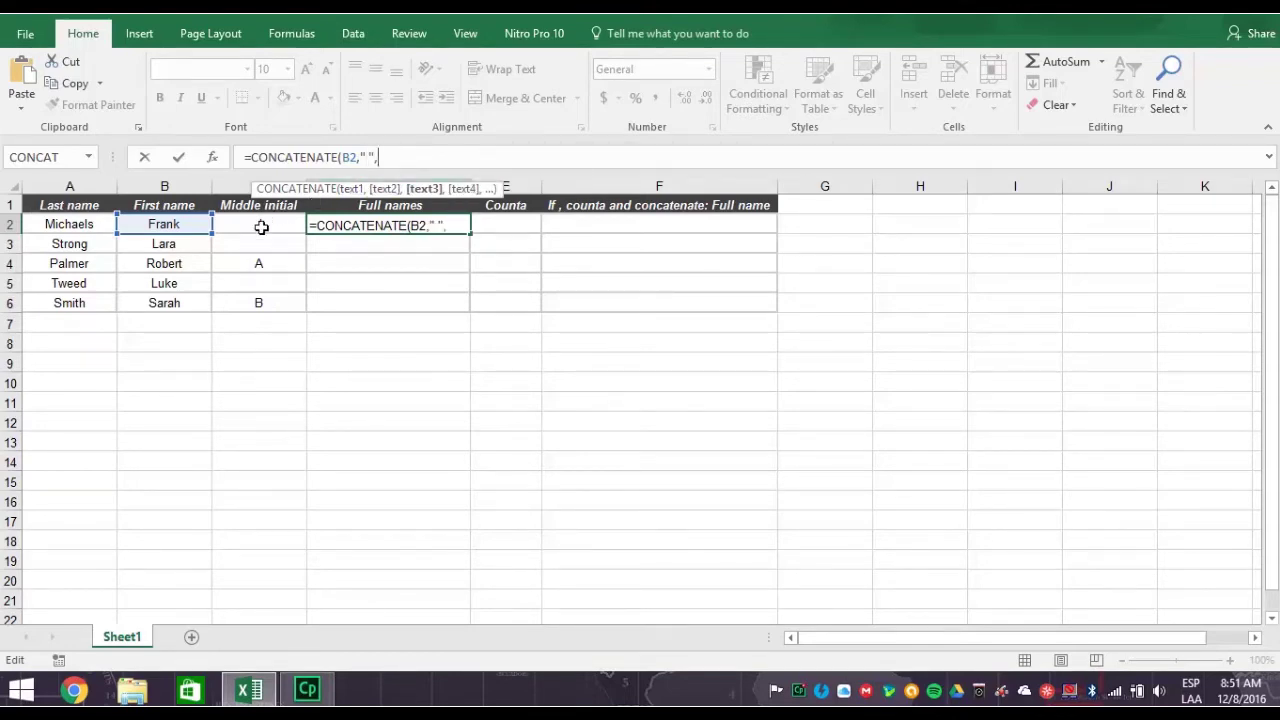
left_click(253, 231)
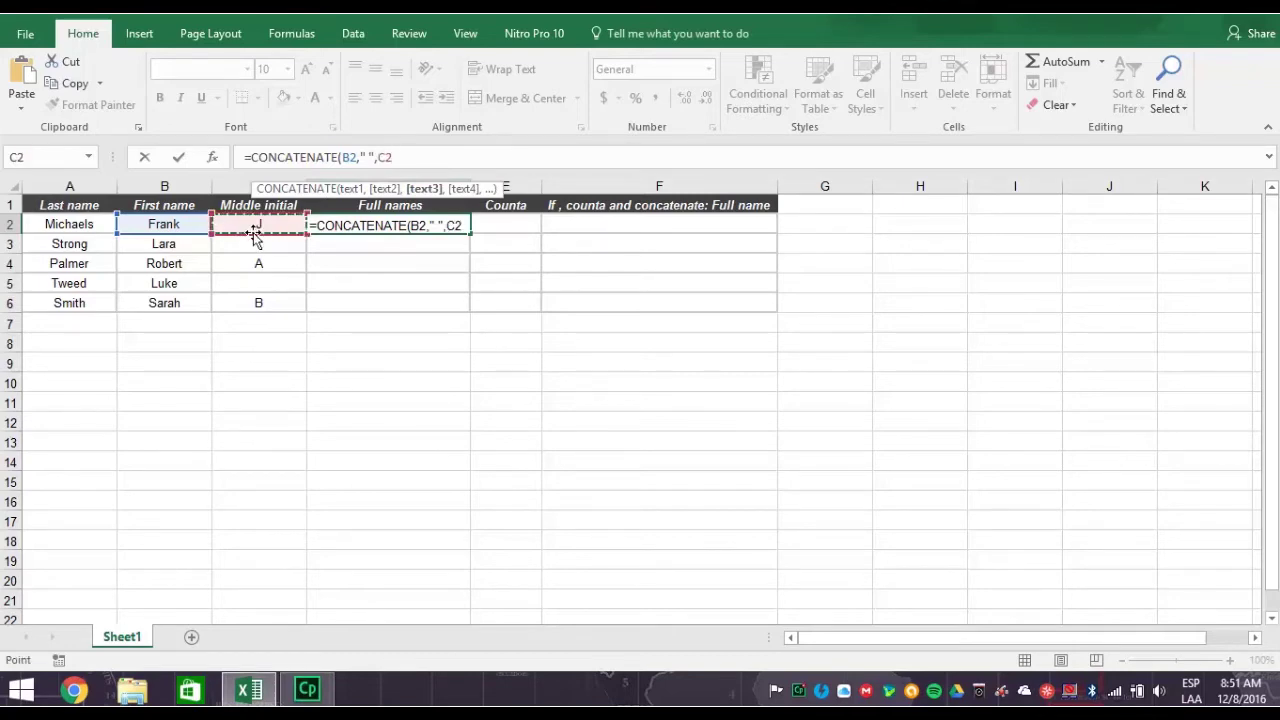
type(",")
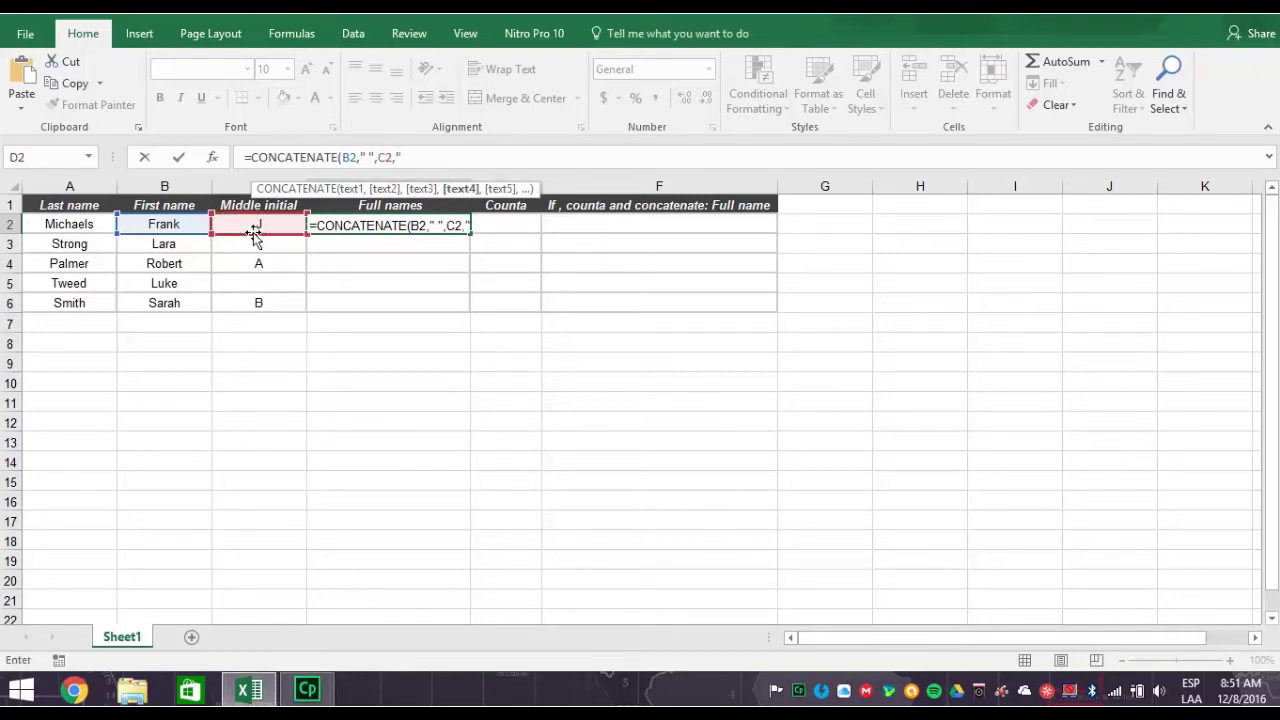
type("\".")
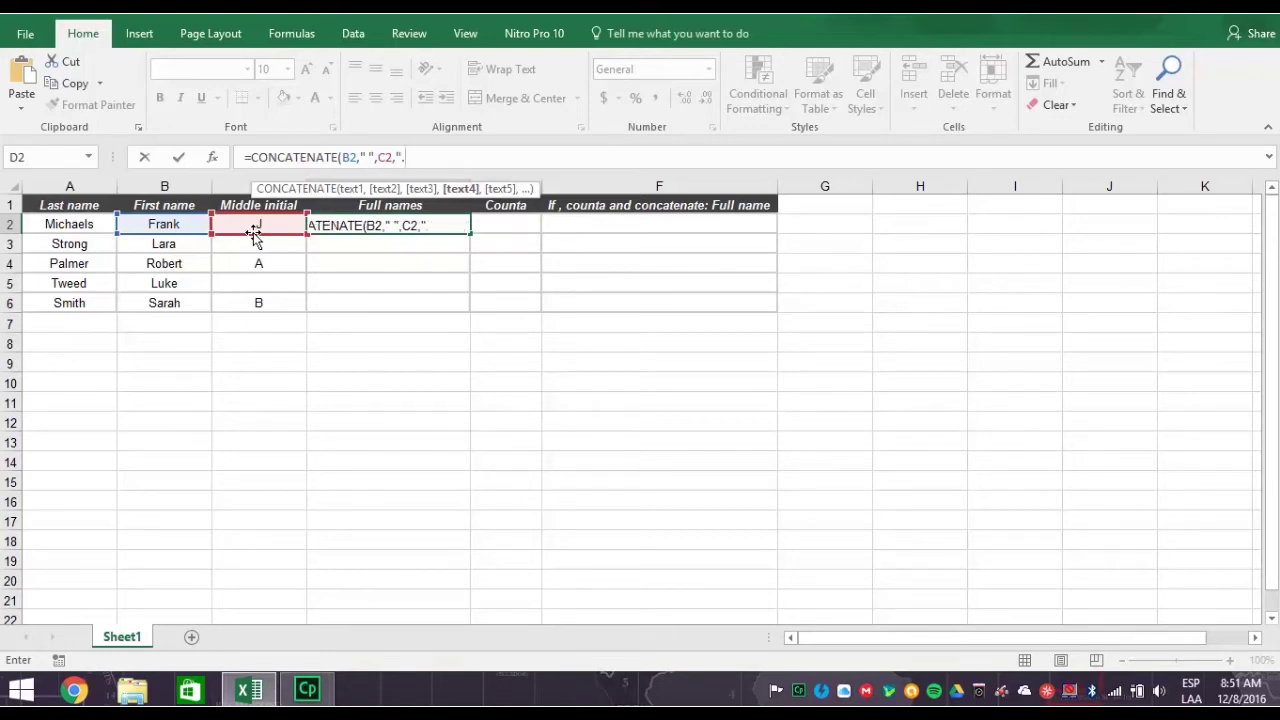
type(" \",")
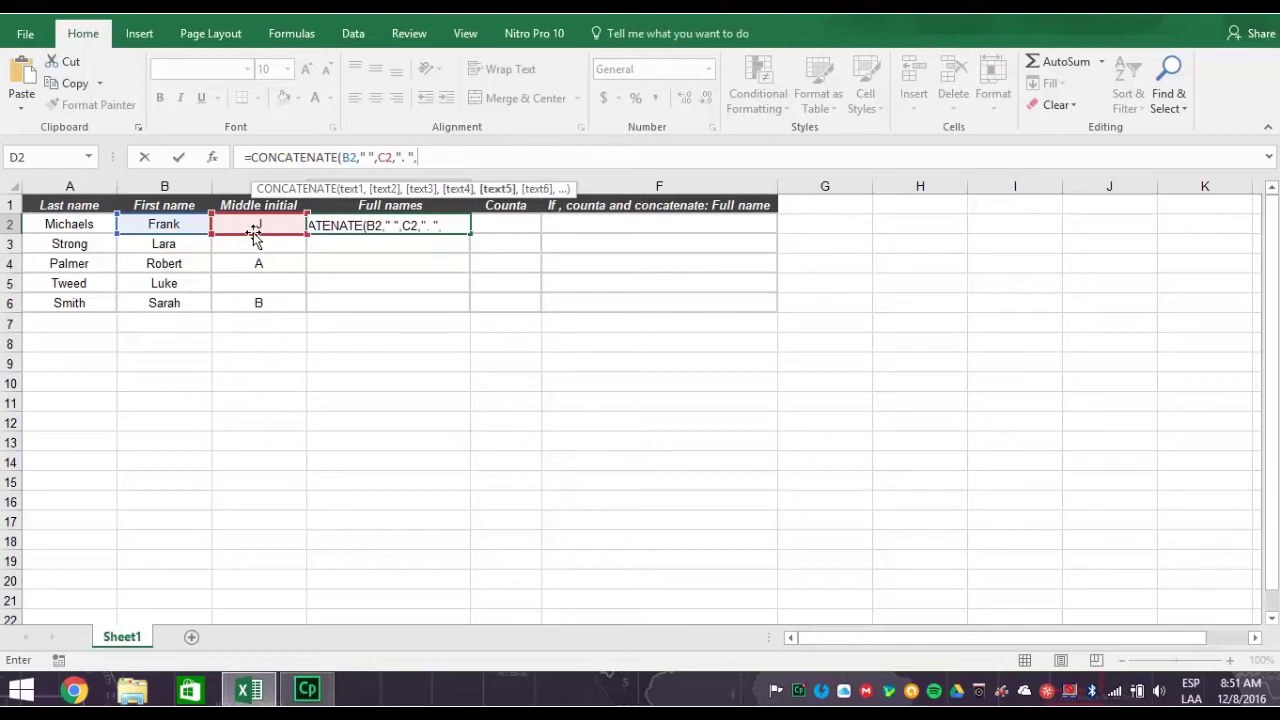
left_click(78, 224)
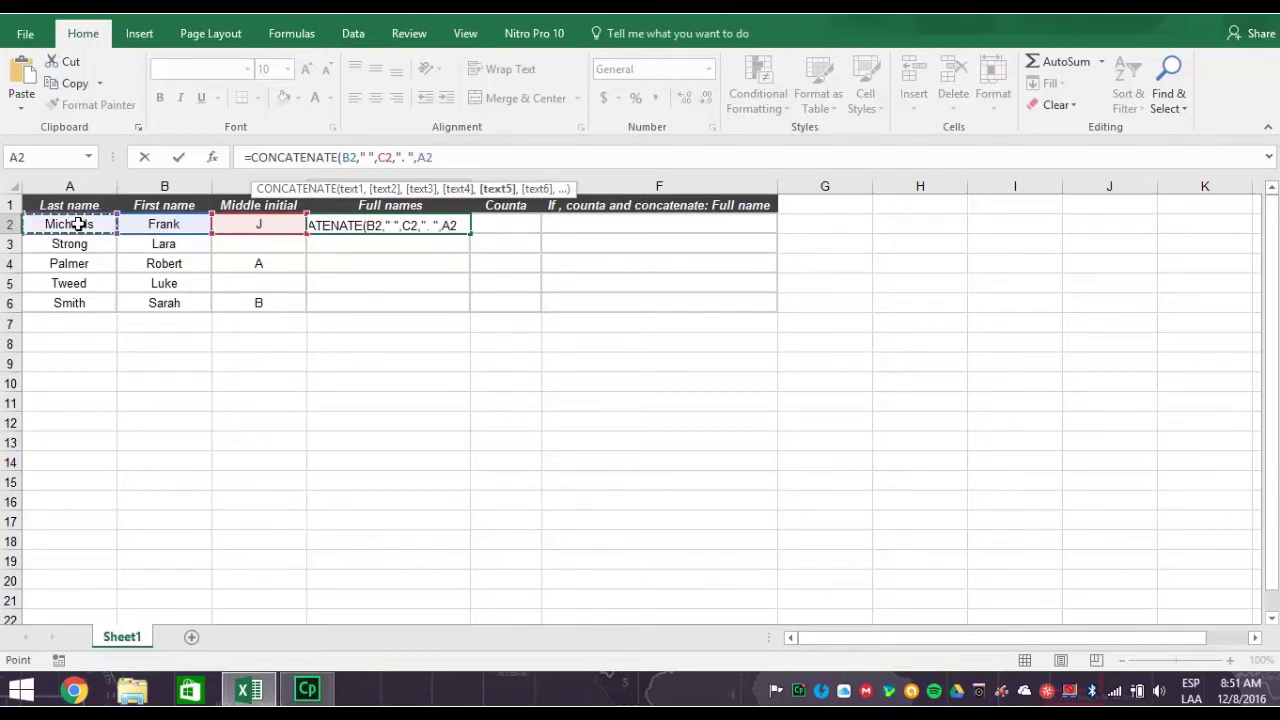
type(")")
key("Return")
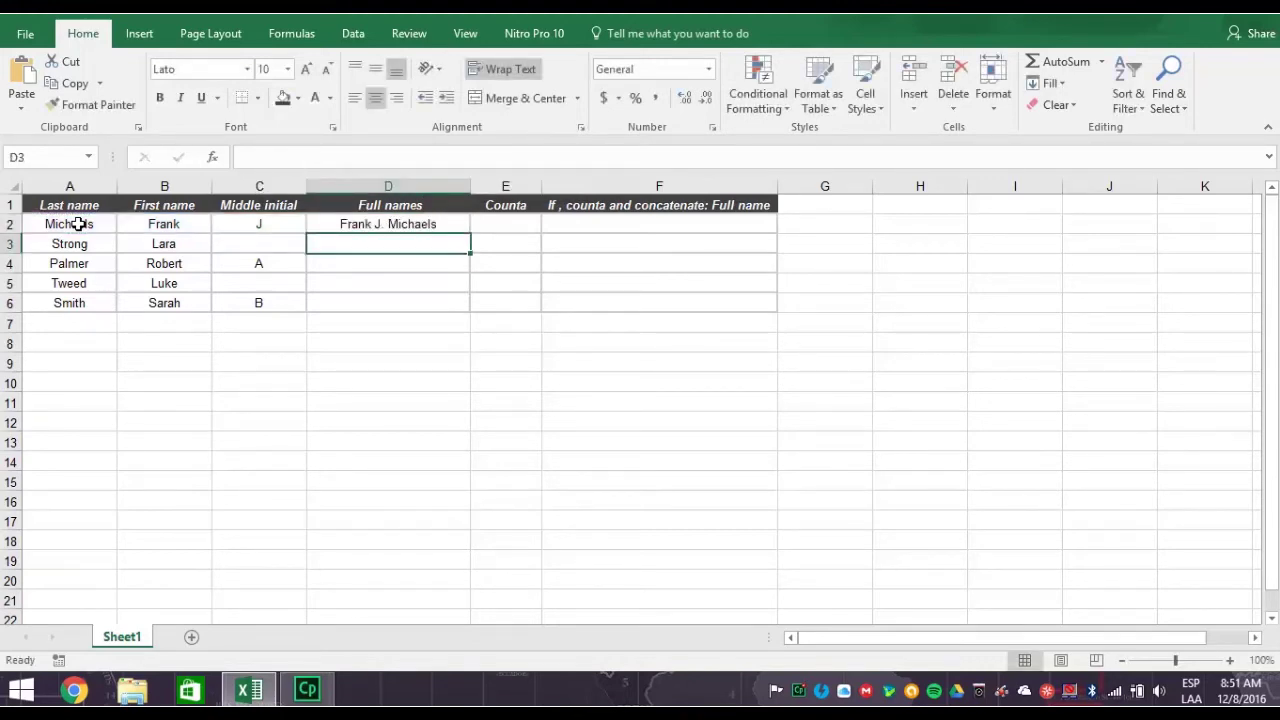
left_click(455, 224)
- Fill the full-name formula from D2 down to D6
left_click_drag(469, 233, 452, 310)
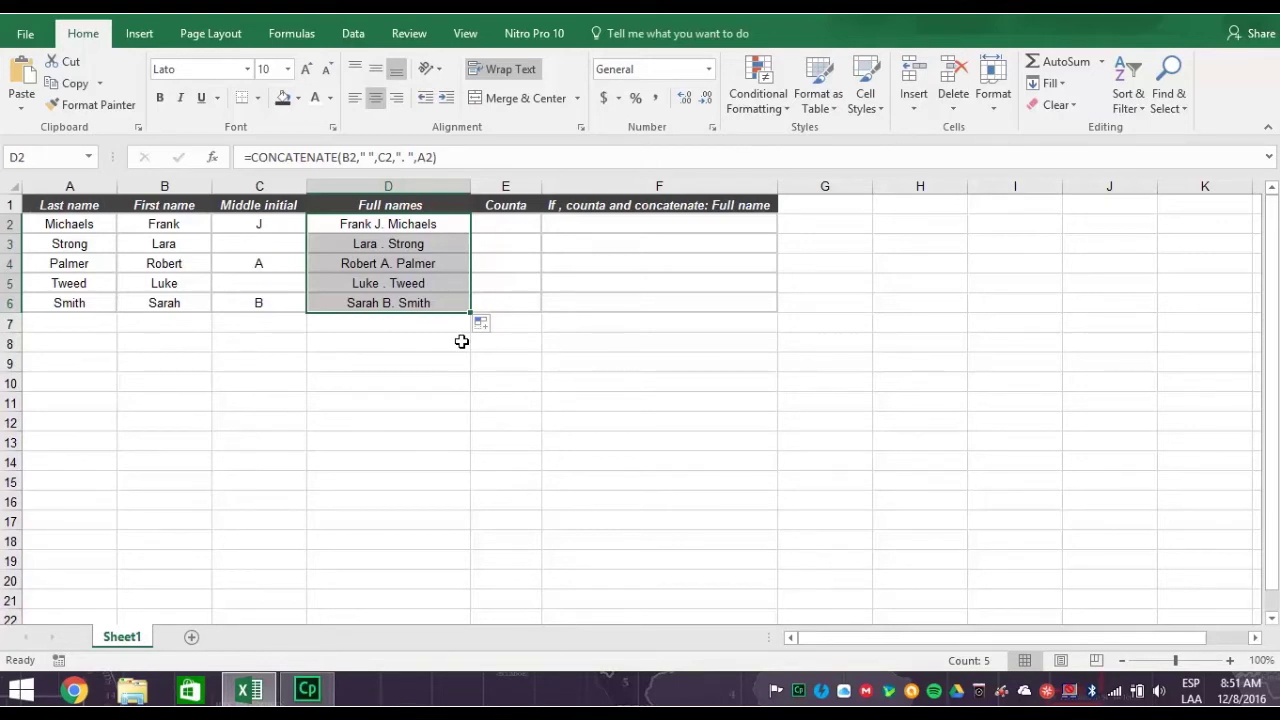
left_click(447, 339)
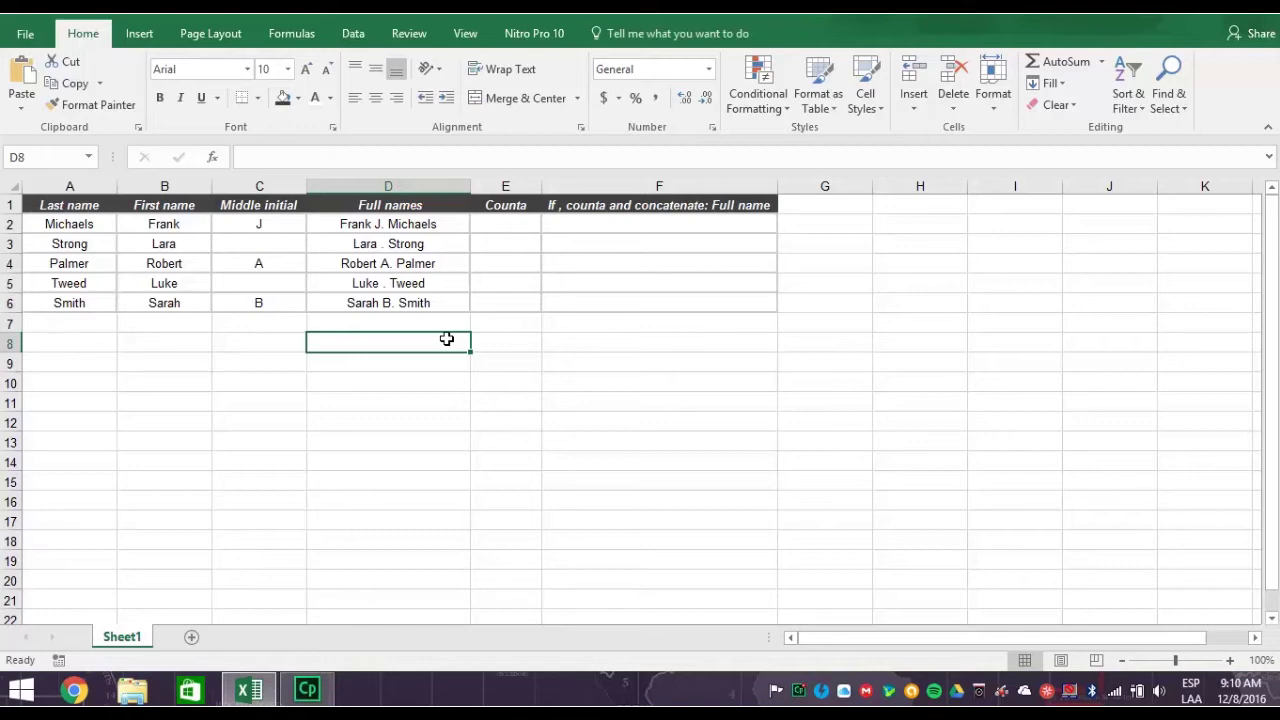
- Enter =COUNTA(C2) in E2 to flag whether the first row has a middle initial
left_click(517, 221)
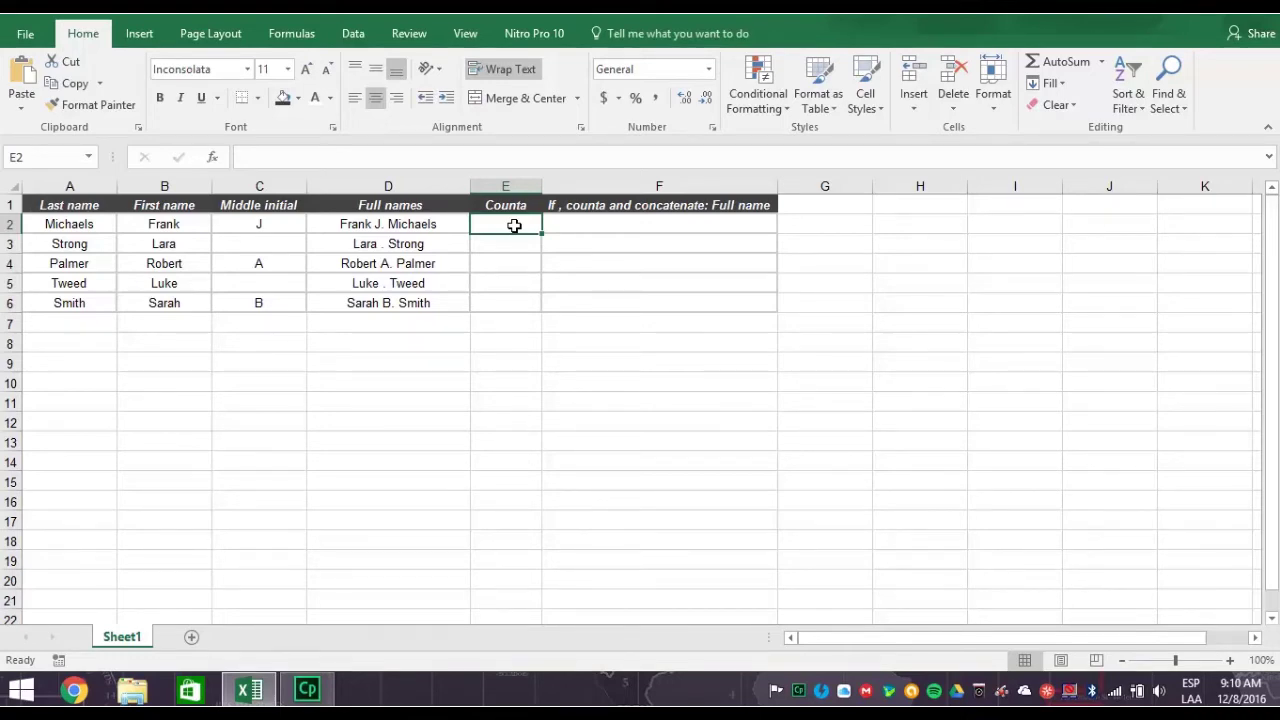
type("=")
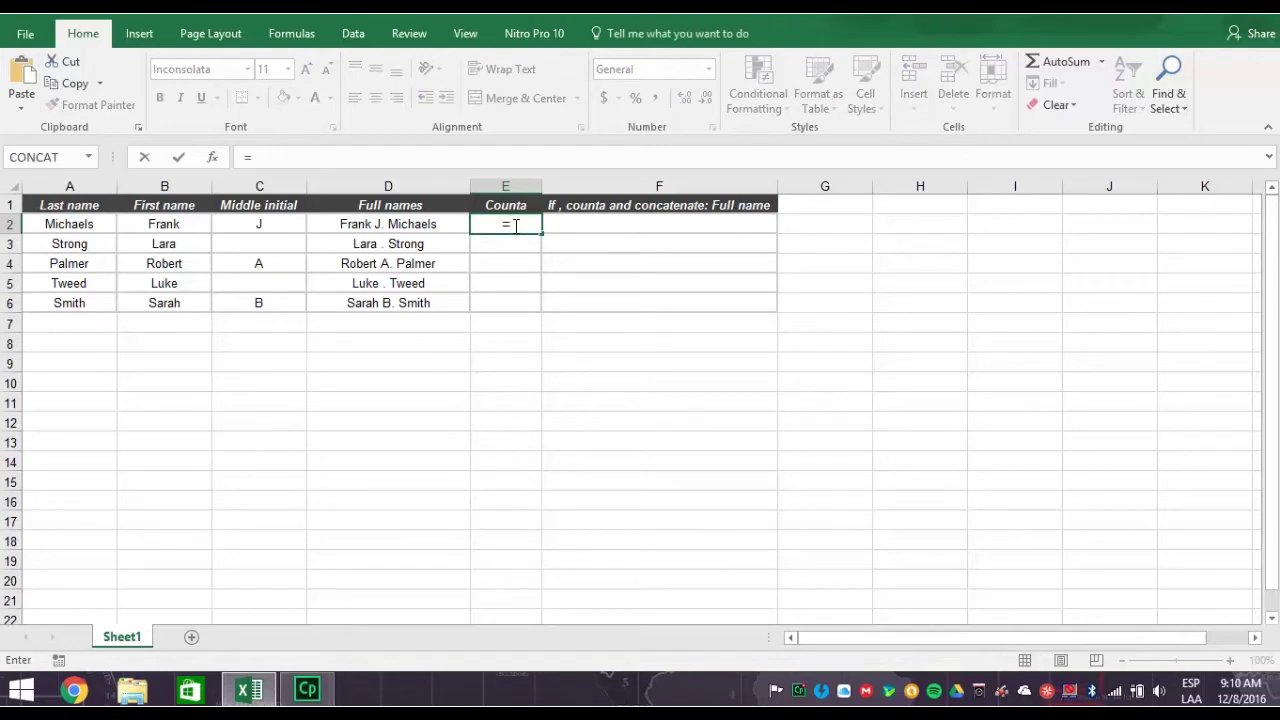
type("cou")
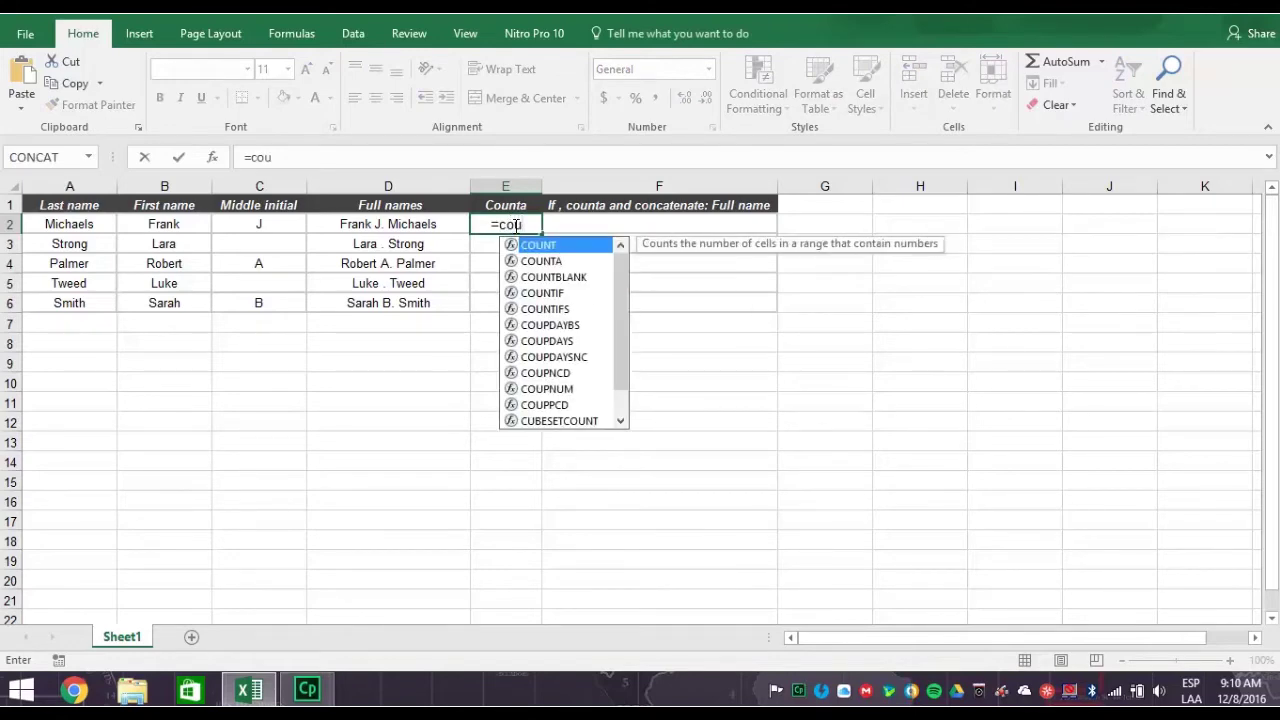
type("nta(")
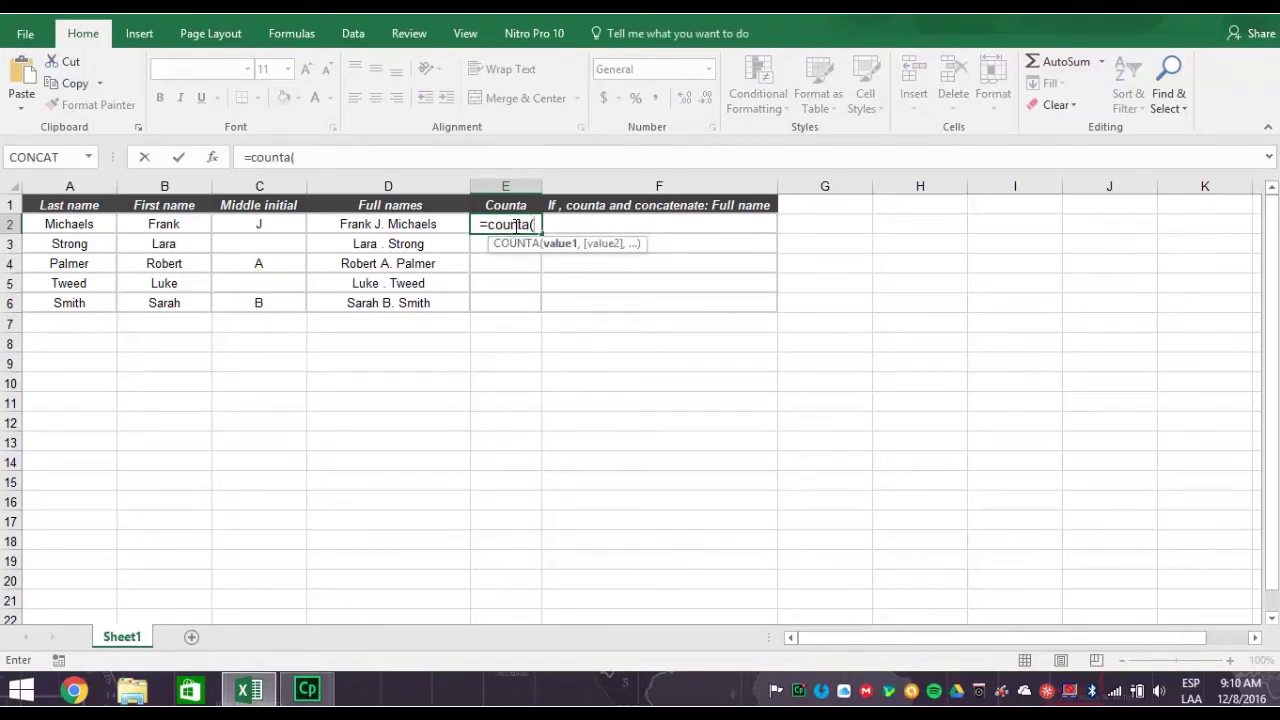
left_click(268, 225)
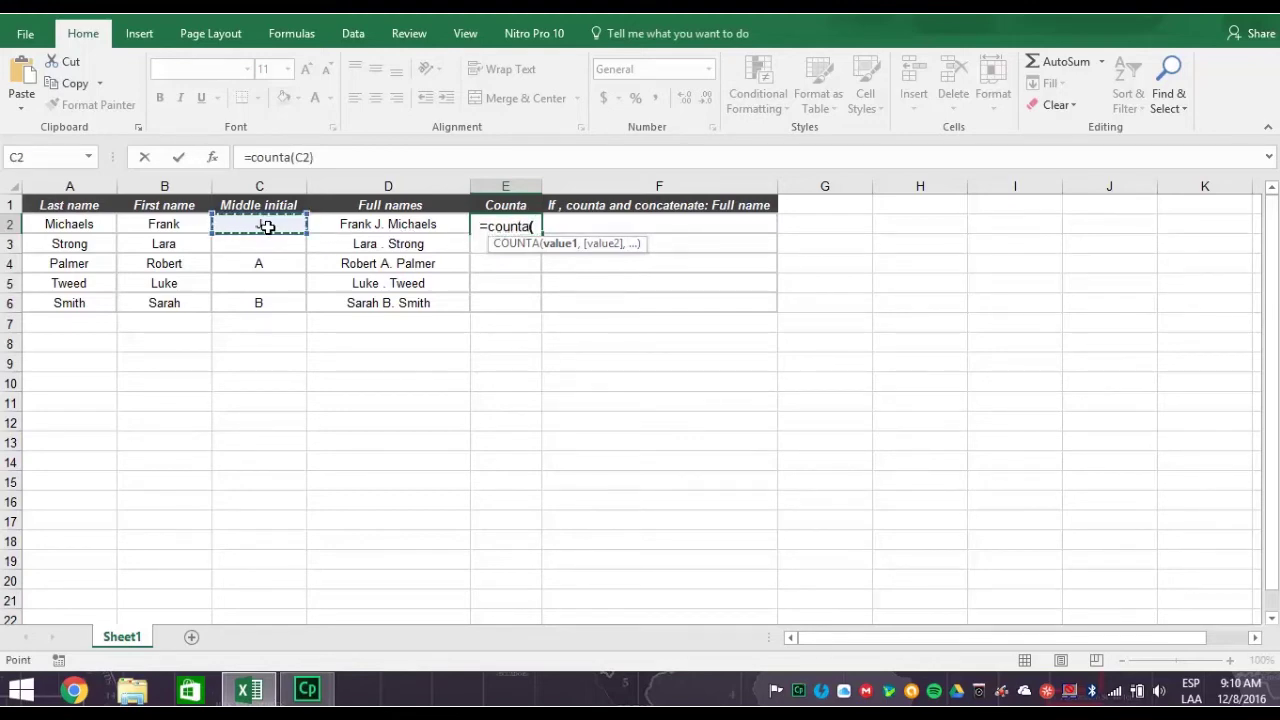
type(")")
key("Return")
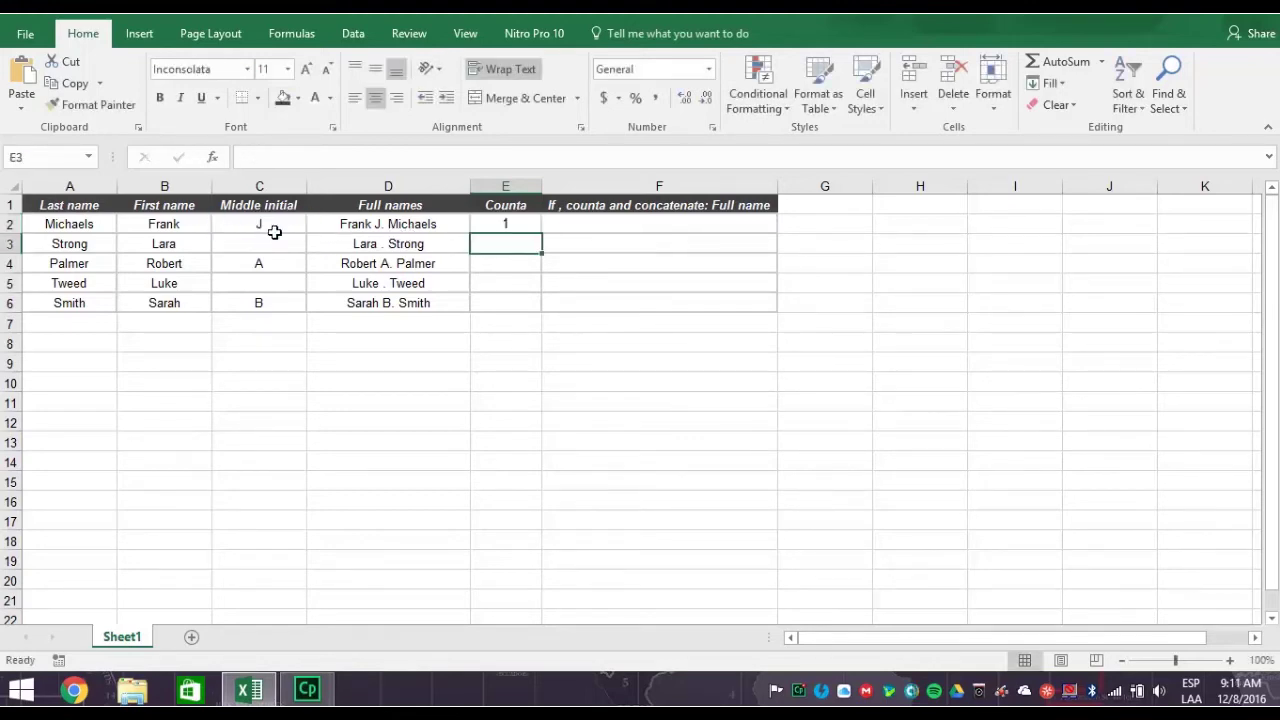
left_click(533, 224)
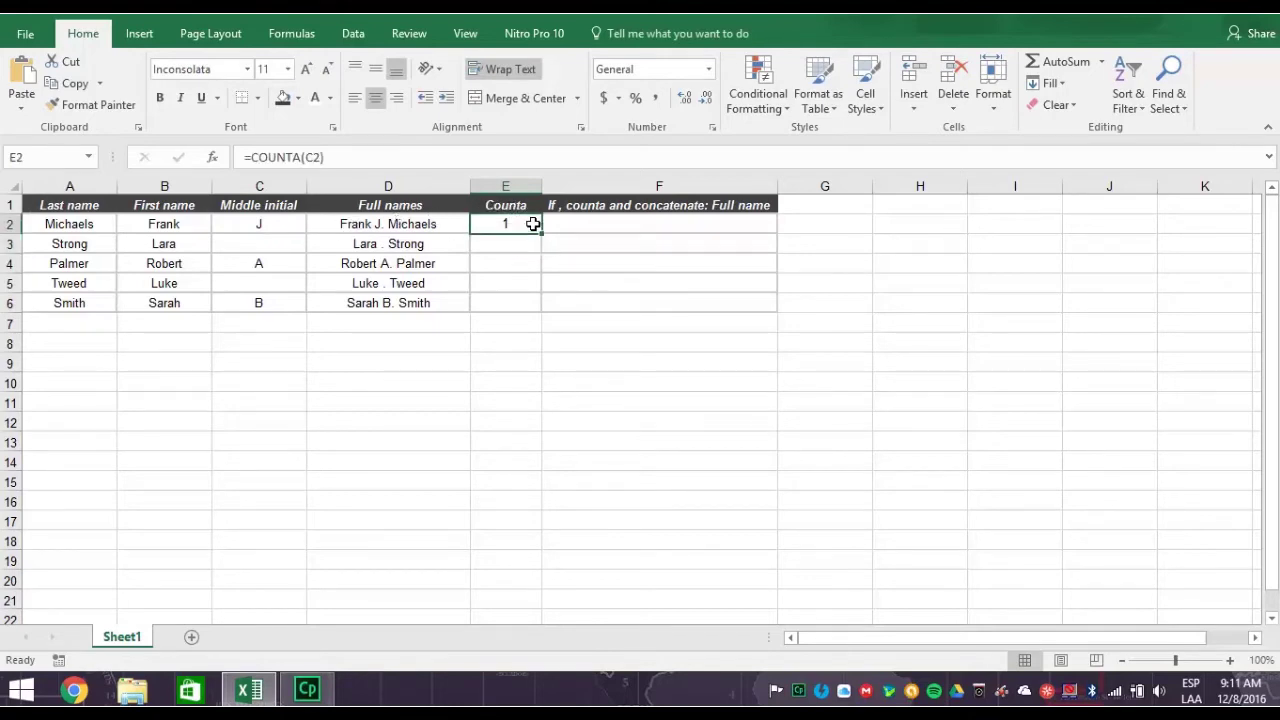
- Fill the COUNTA formula down E2:E6, giving 1, 0, 1, 0, 1
left_click_drag(541, 233, 538, 314)
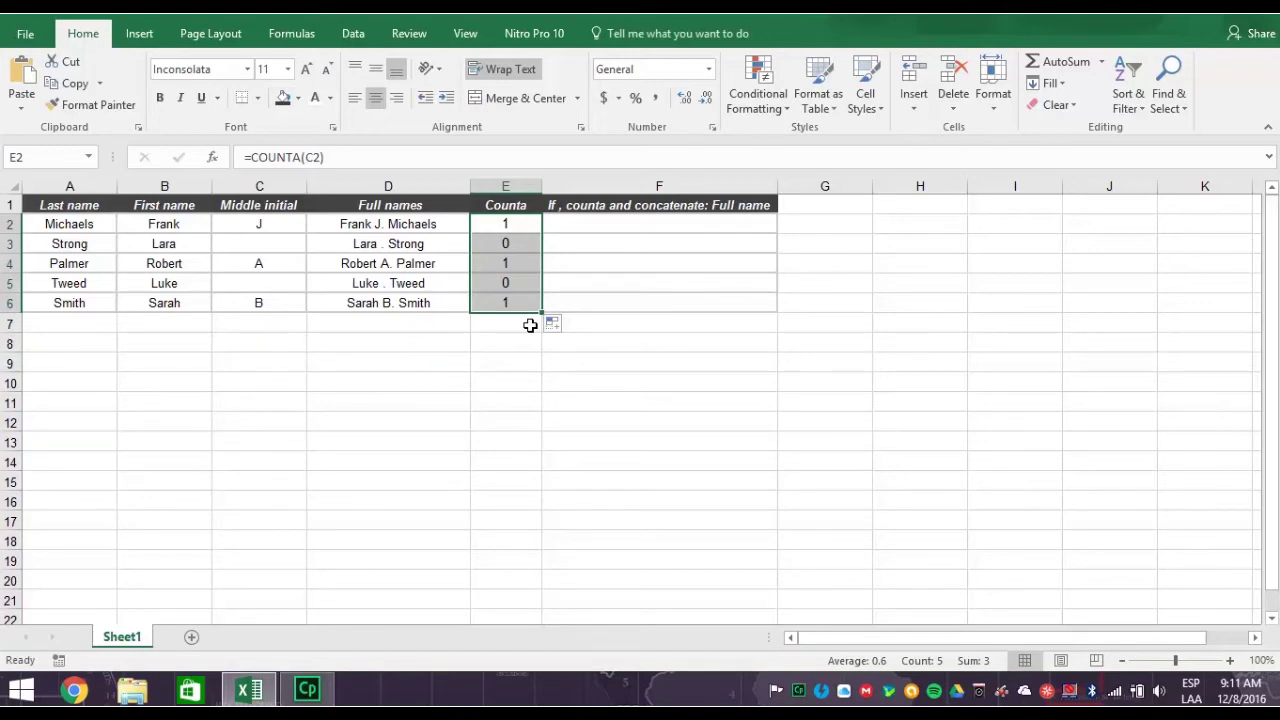
left_click(636, 221)
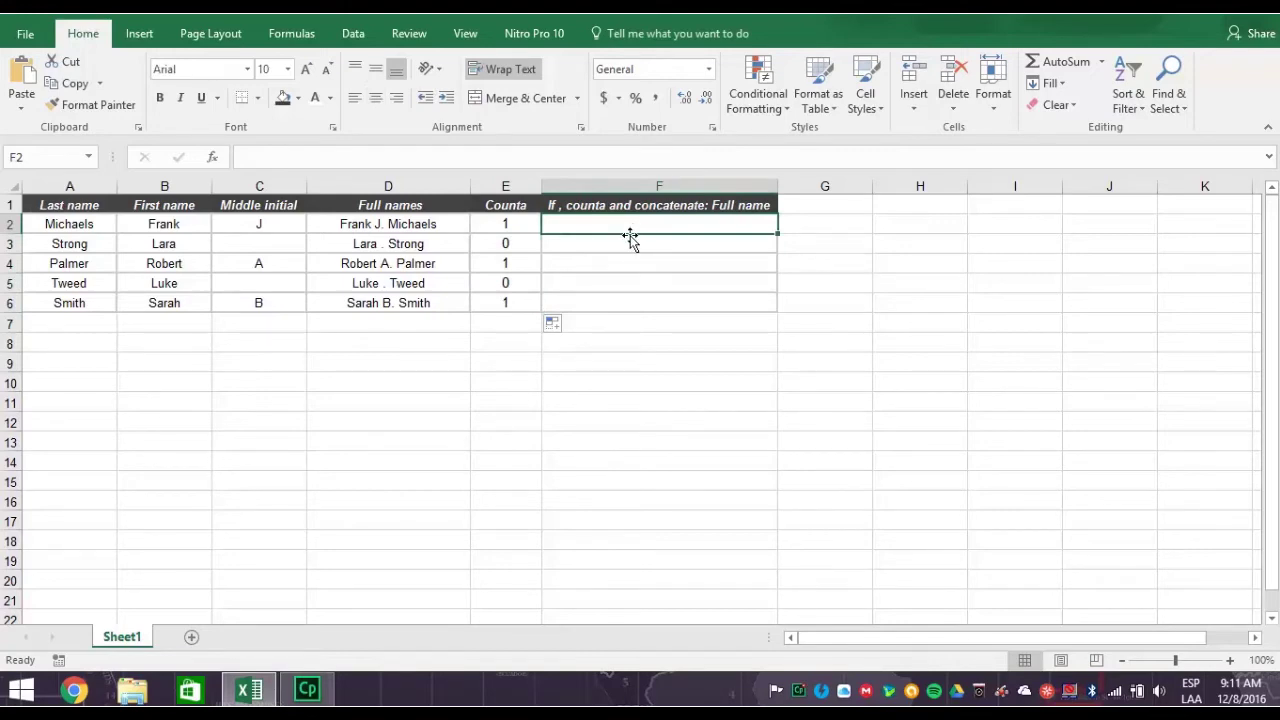
type("=if")
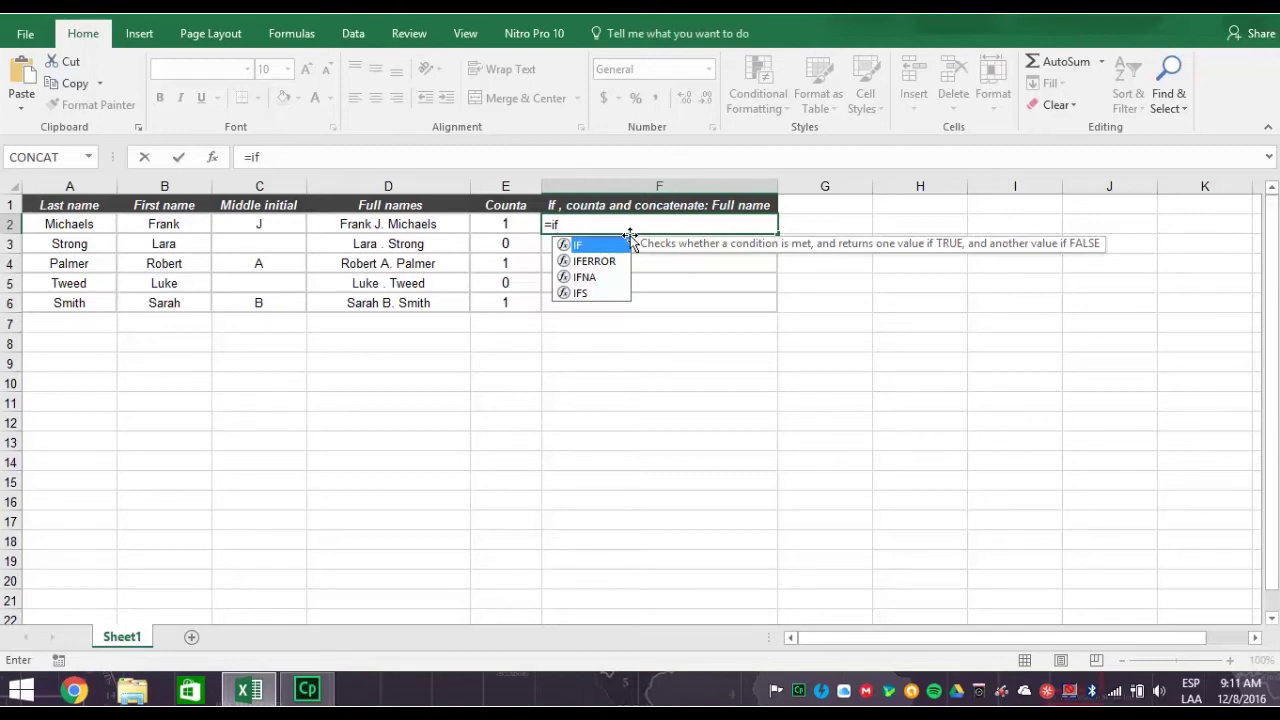
key("Escape")
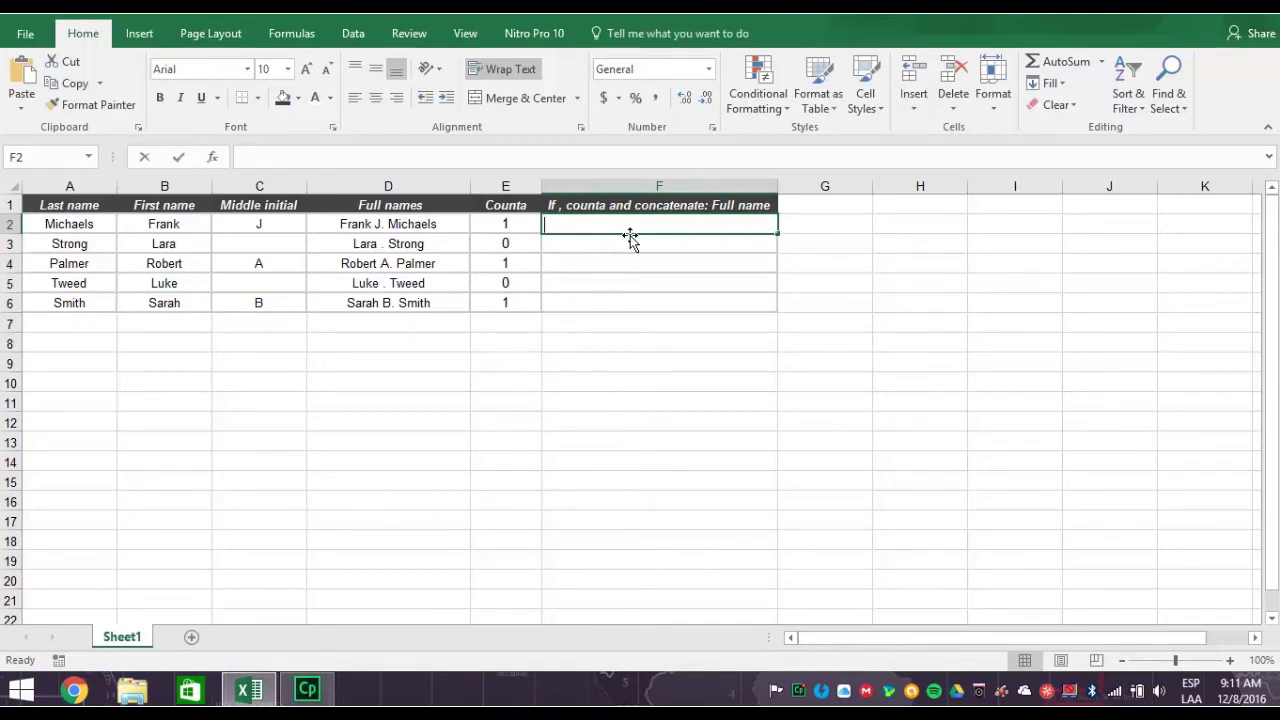
type("=if")
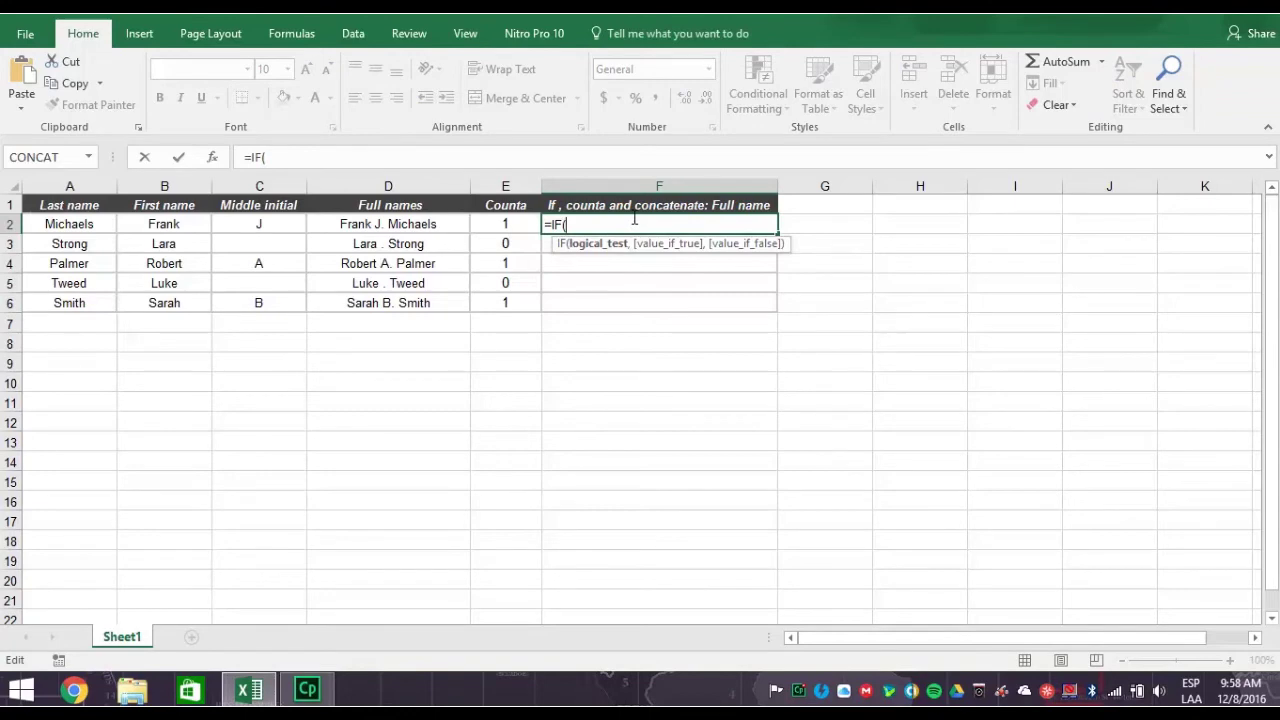
- Add COUNTA(C2)=1 as the logical test of the IF formula in F2
type("coun")
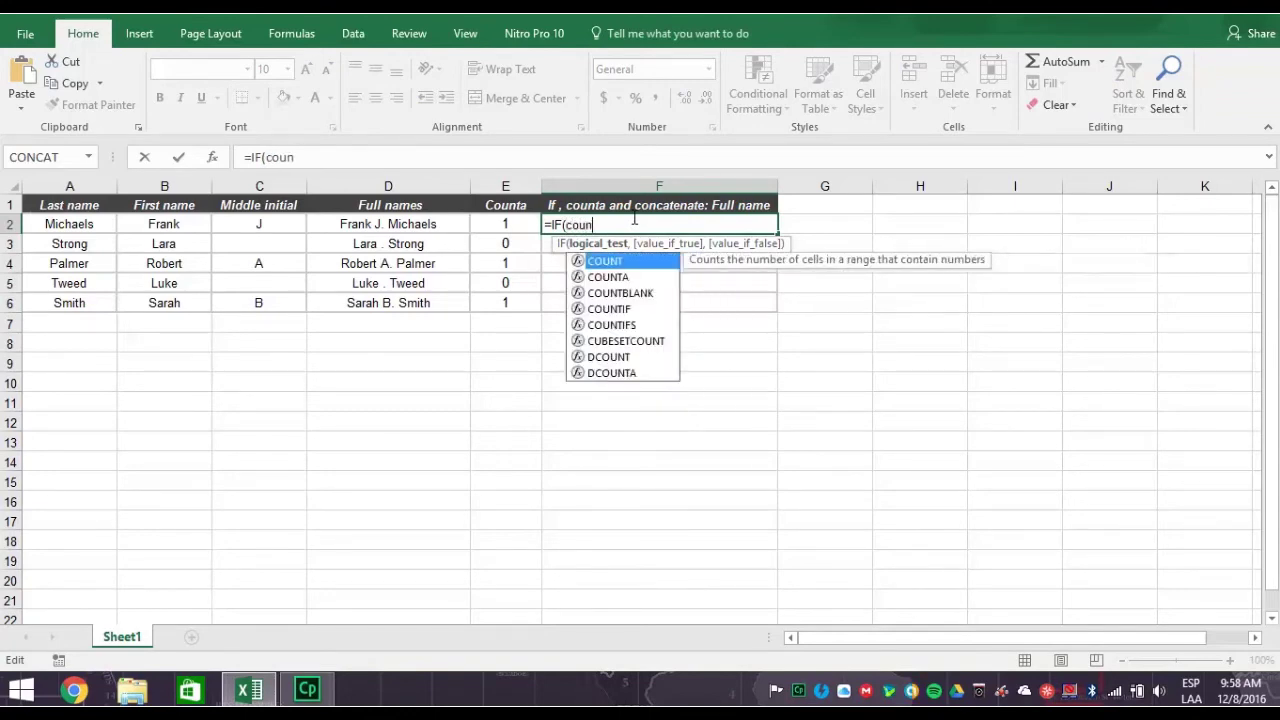
type("ta(")
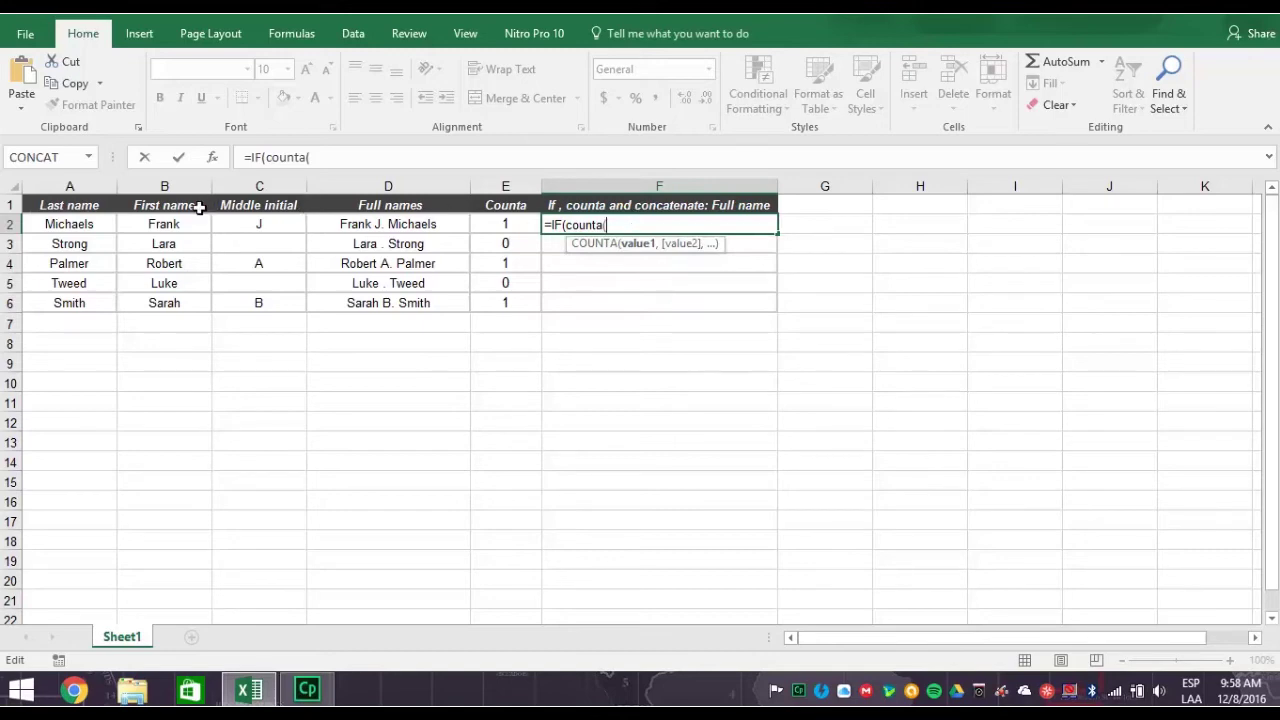
left_click(262, 225)
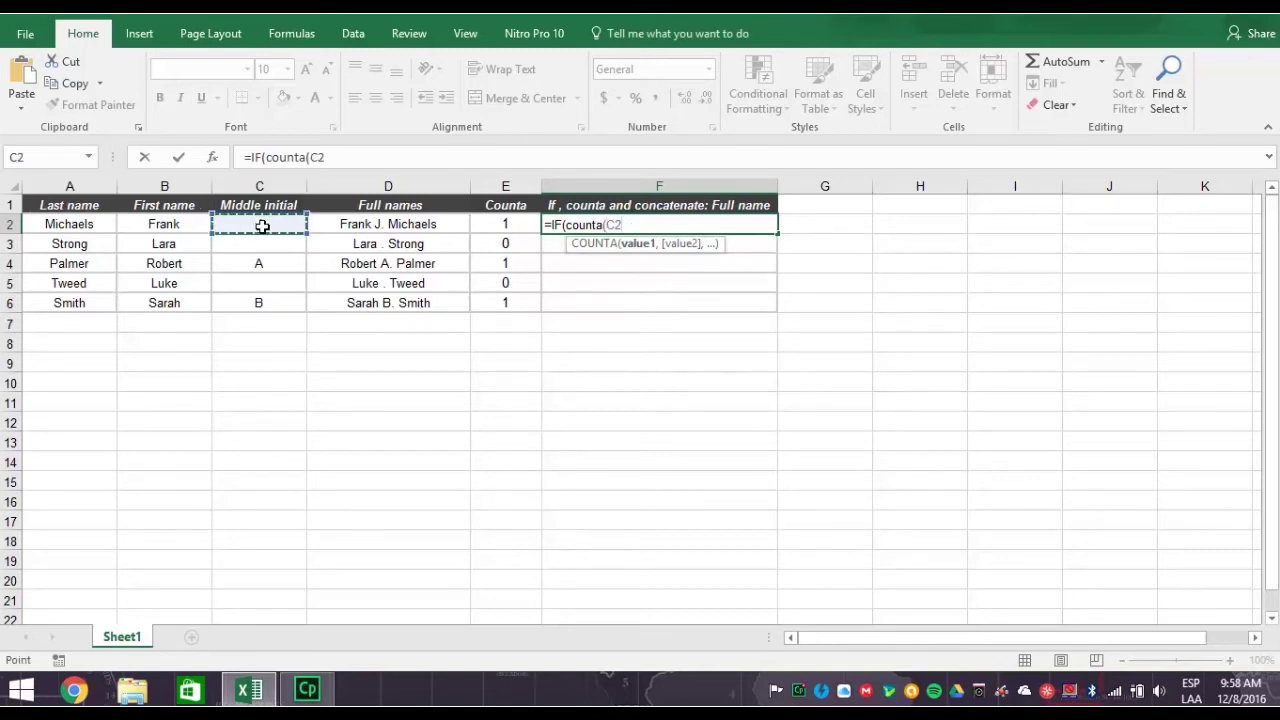
type(")")
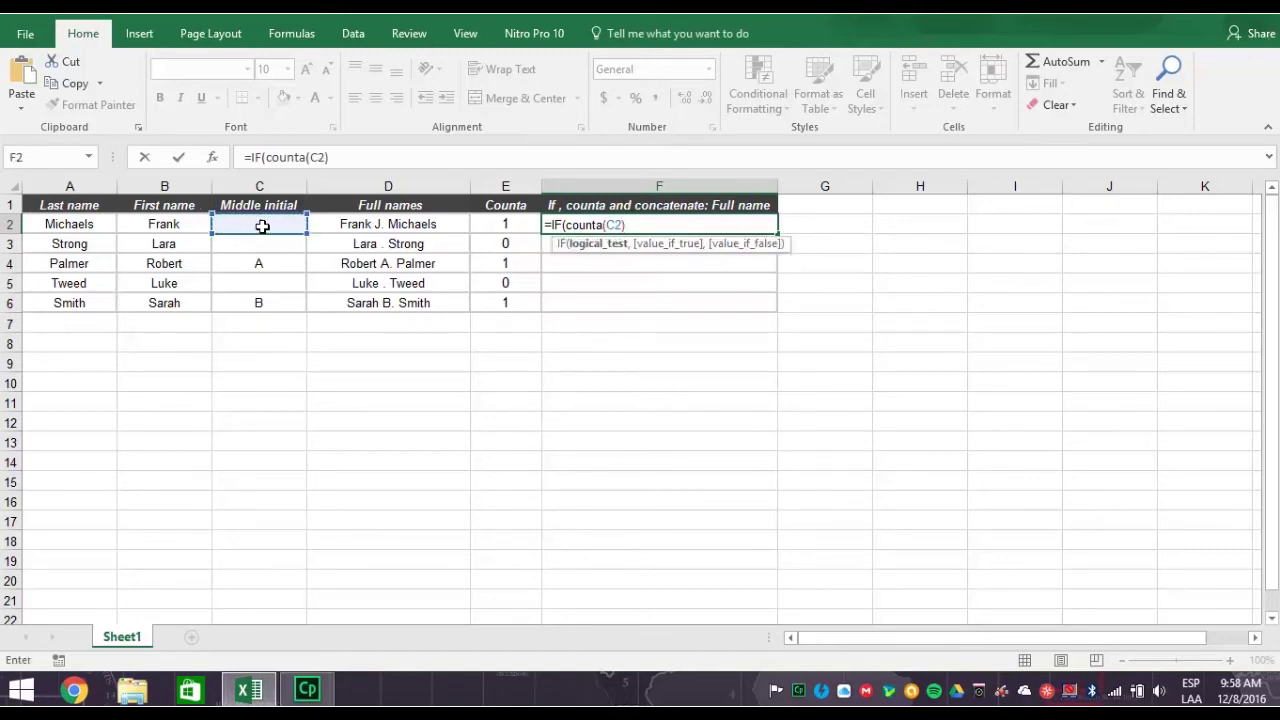
type("=1")
- Add the true branch concatenate(B2," ",C2,". ",A2) to F2's IF formula
type(",")
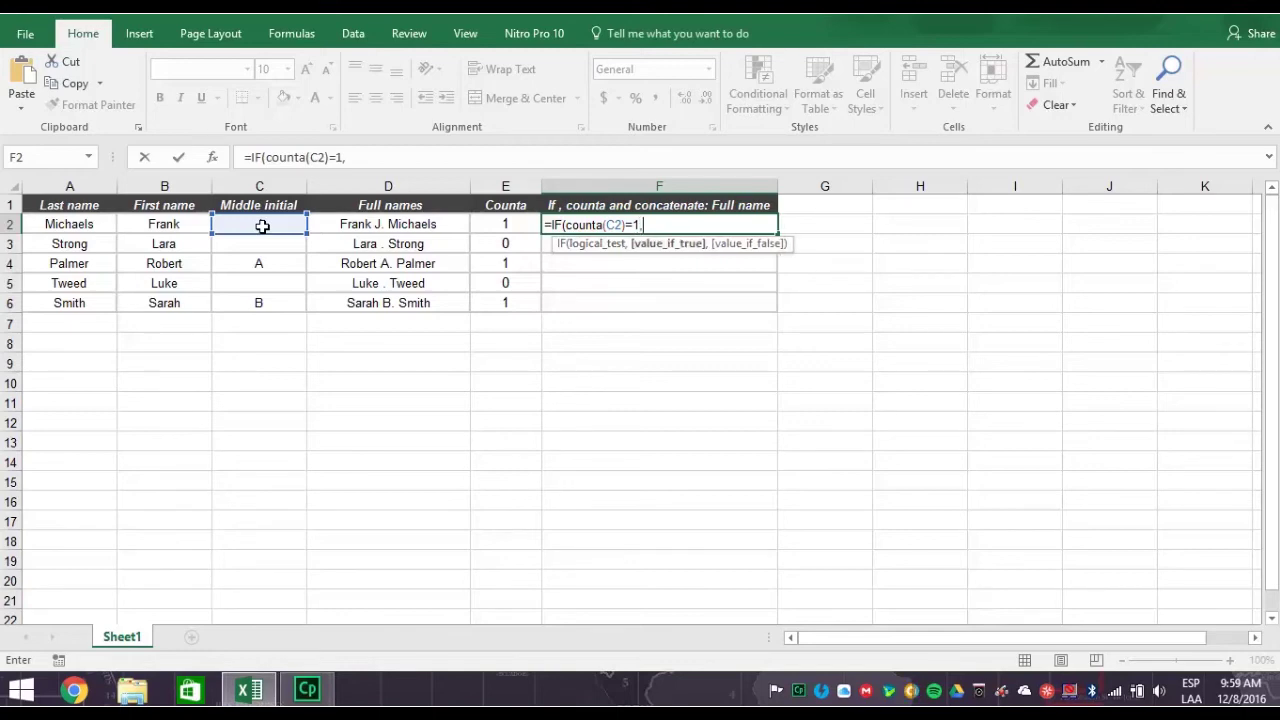
type("c")
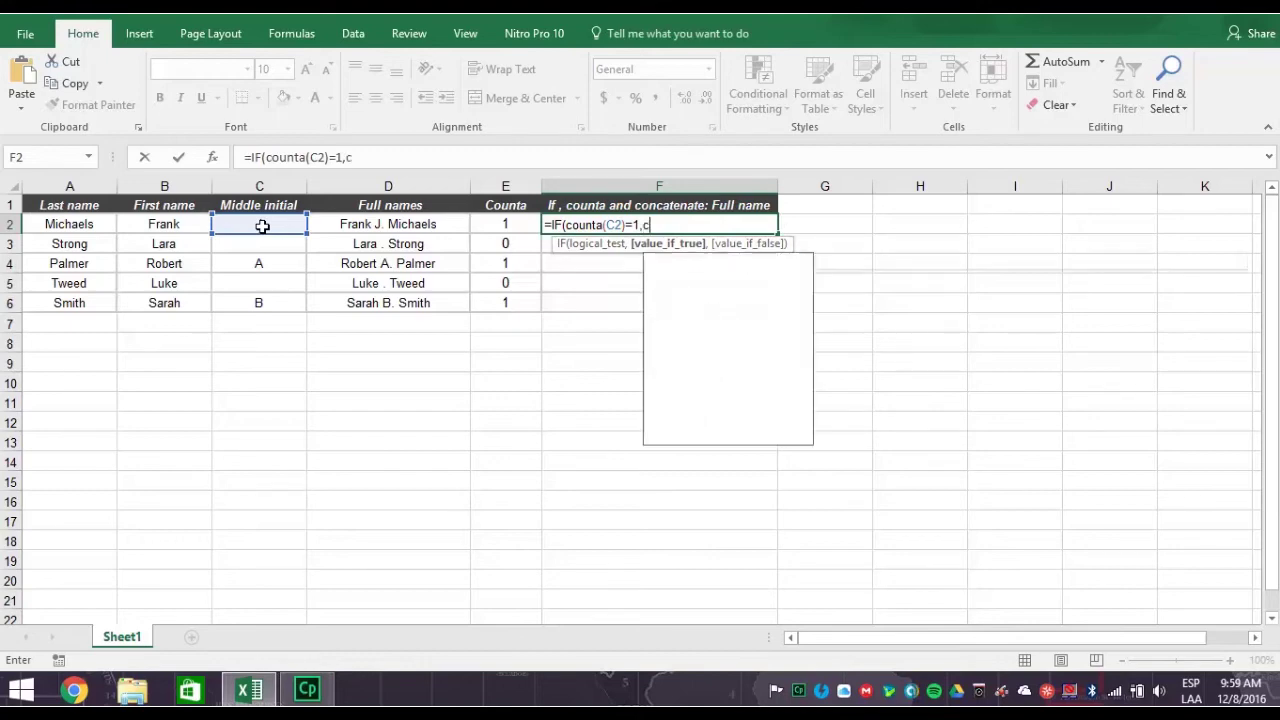
type("onca")
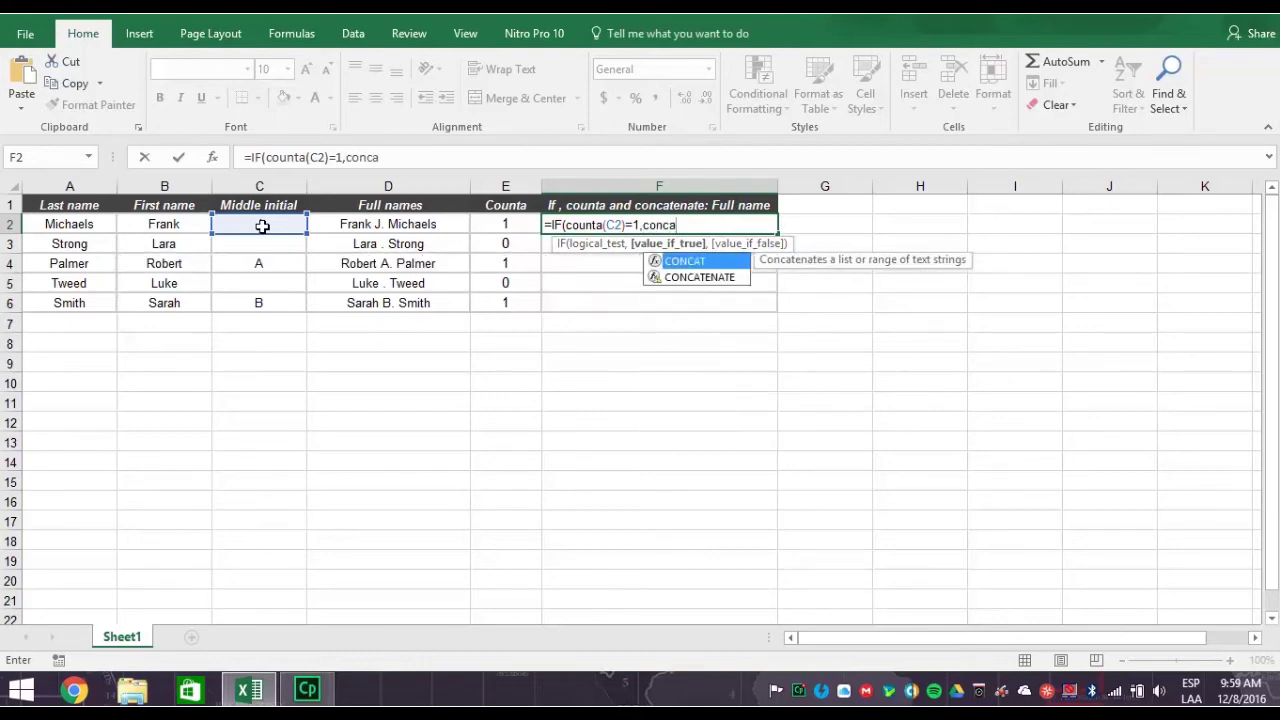
type("tenate")
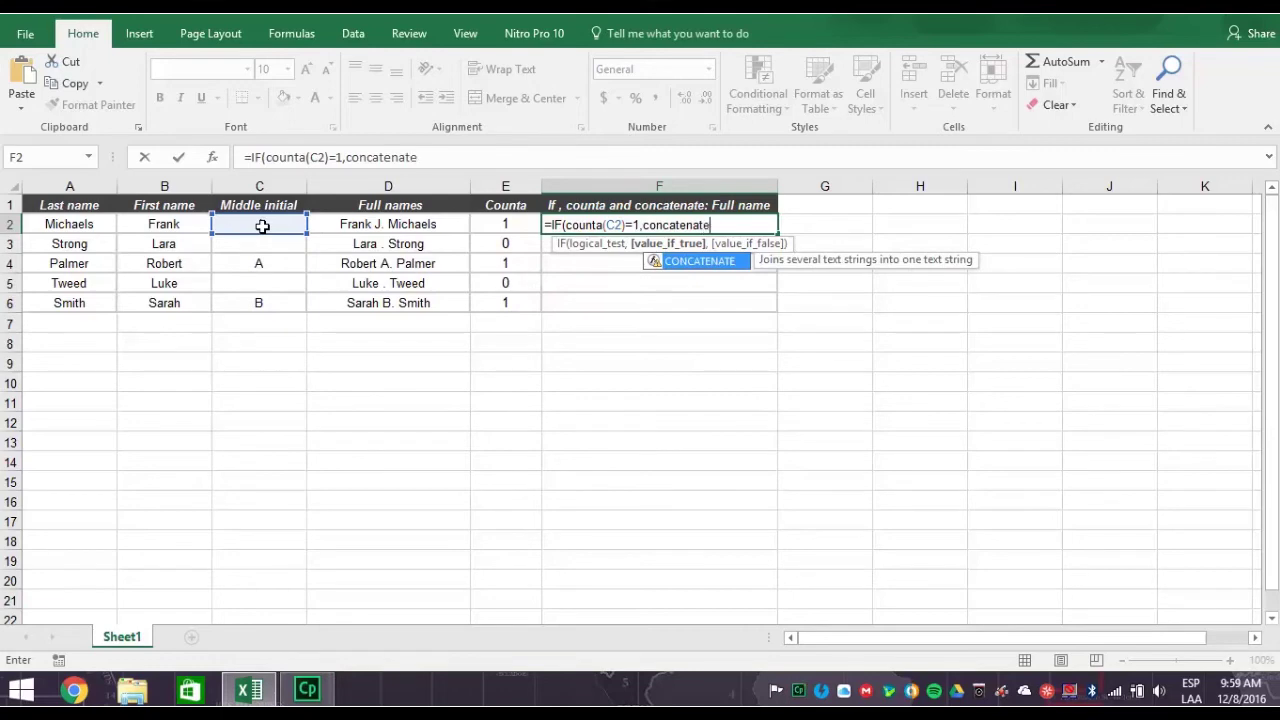
type("(")
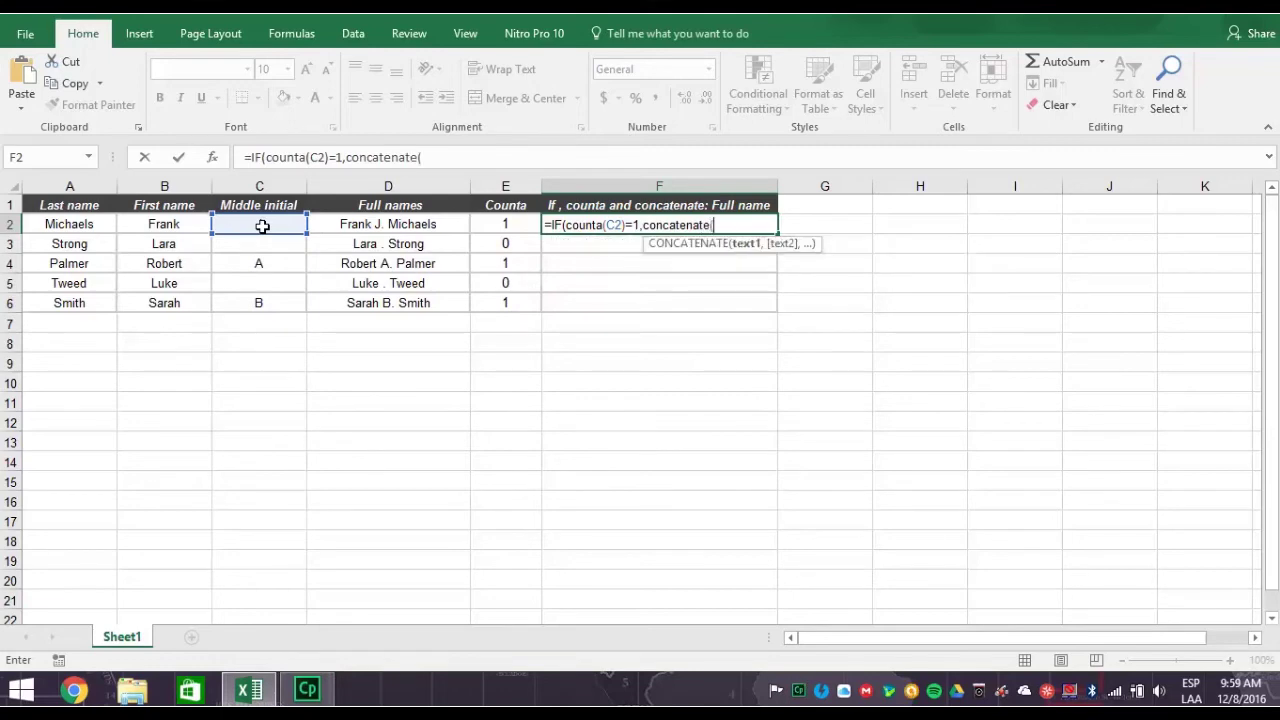
left_click(177, 228)
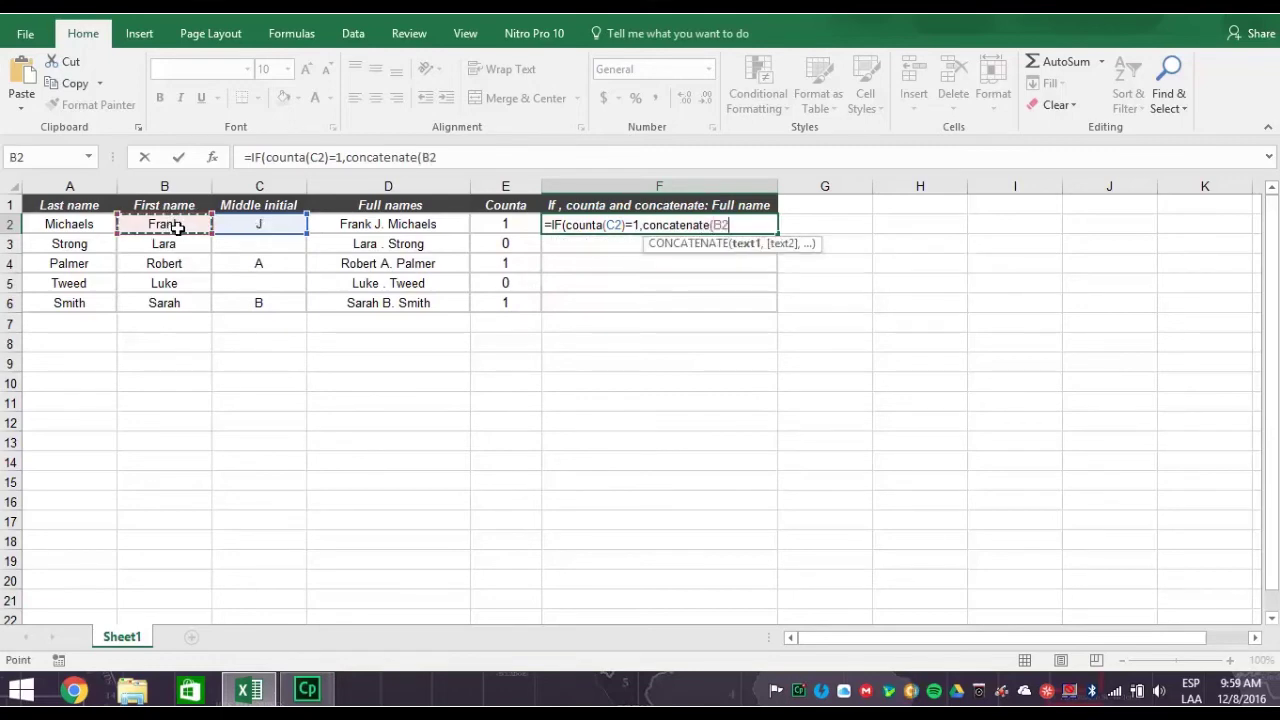
type(",")
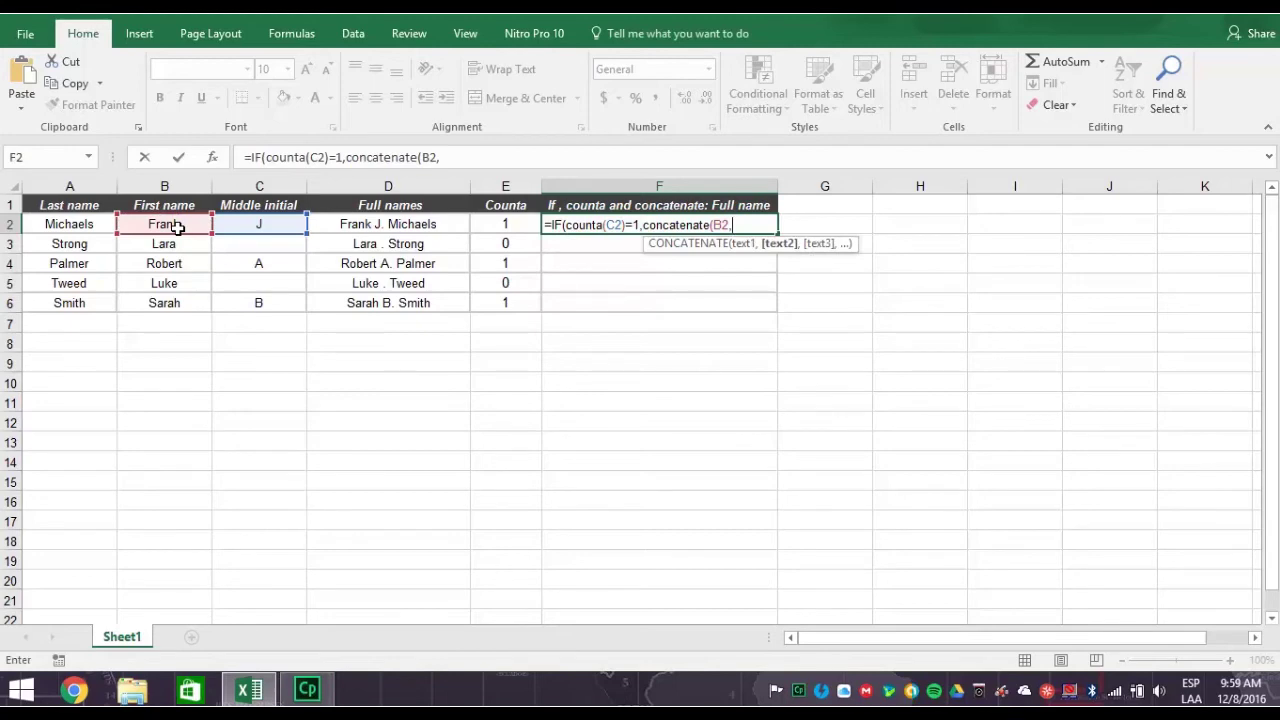
type("\" \",")
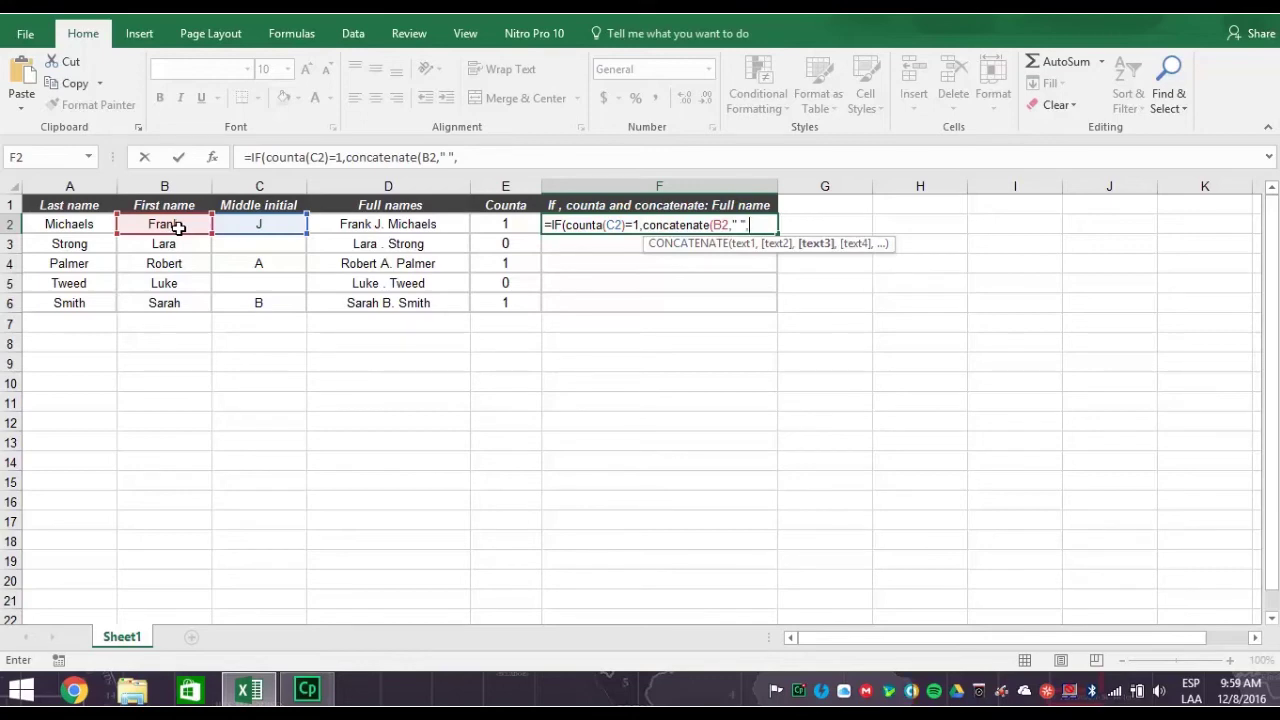
left_click(256, 224)
type(",")
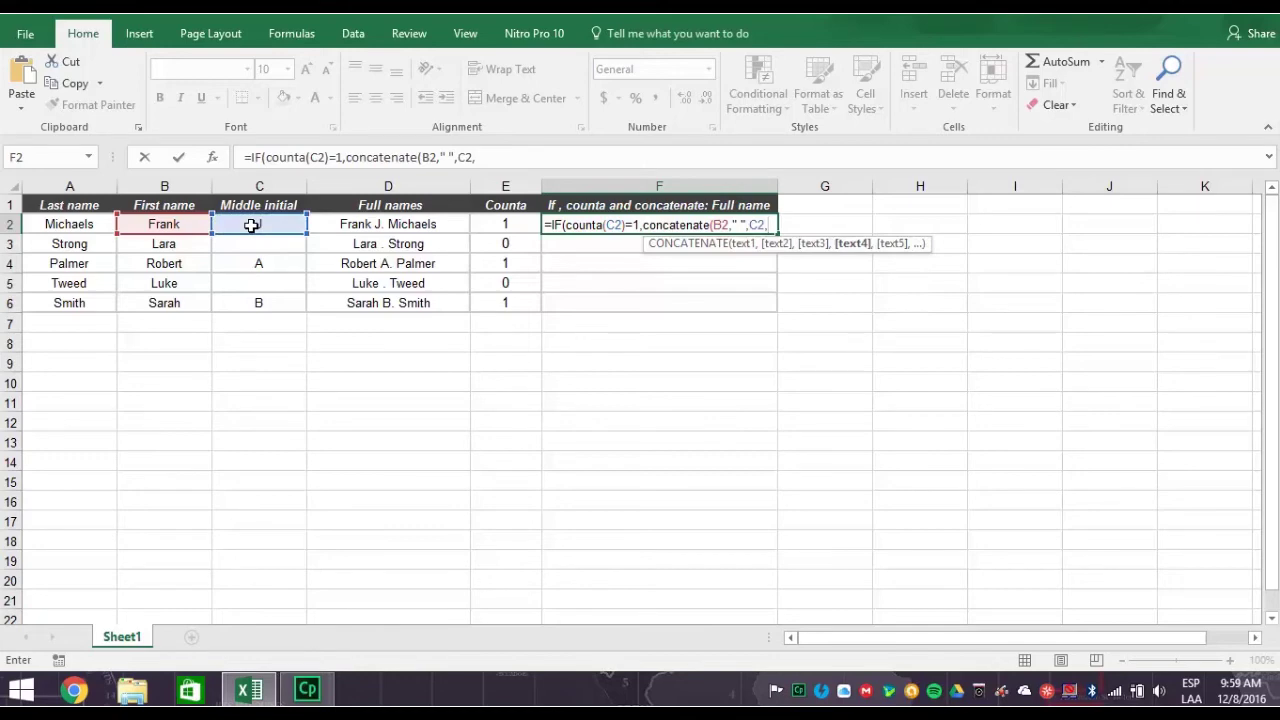
type("\". \",")
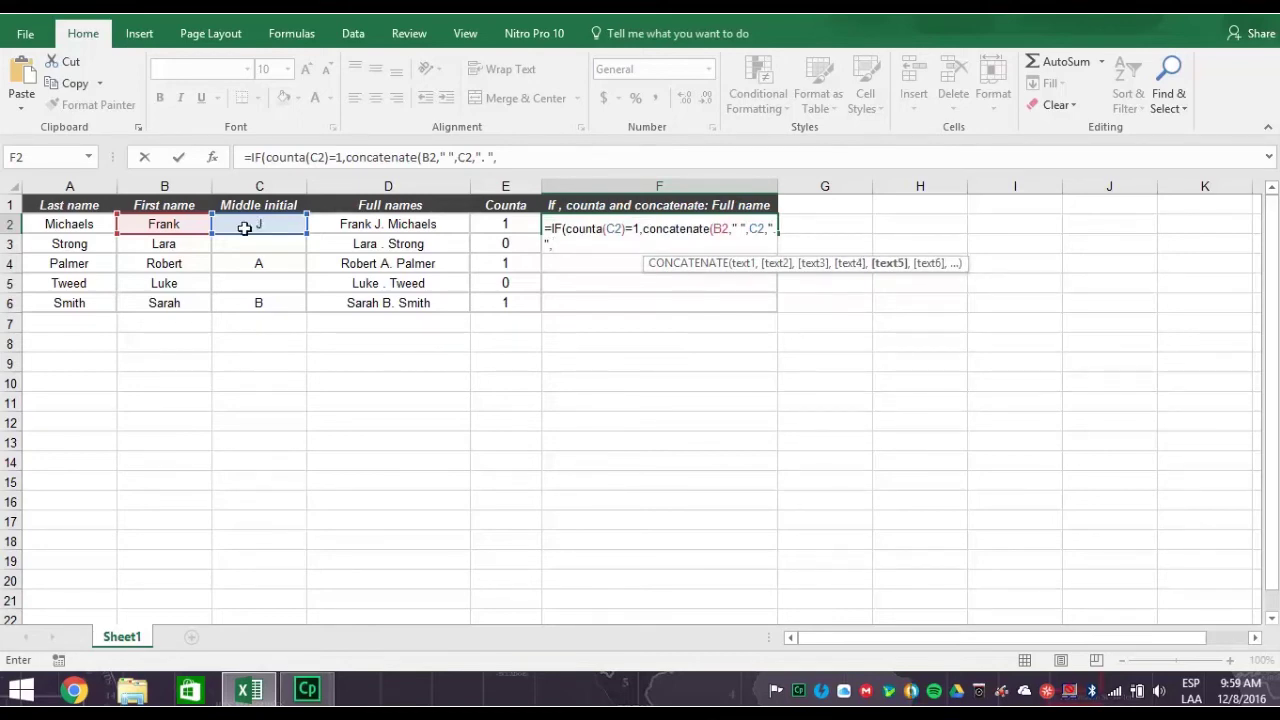
left_click(82, 223)
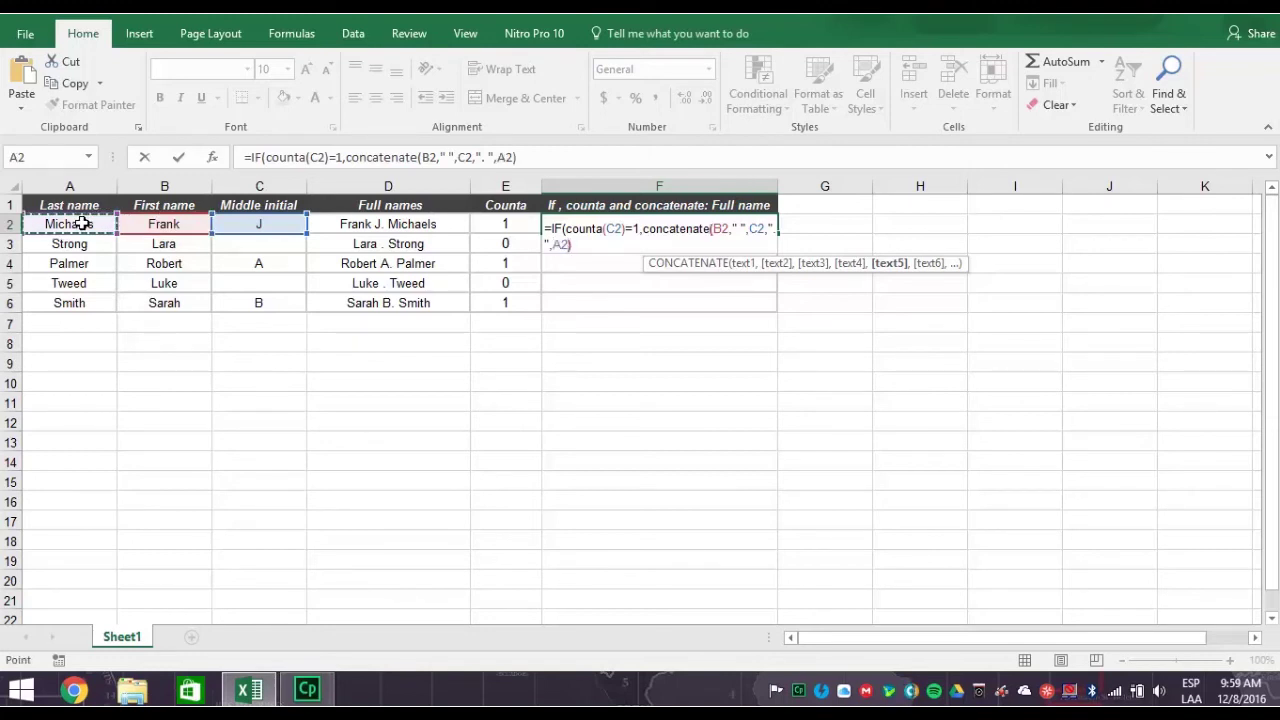
type("),")
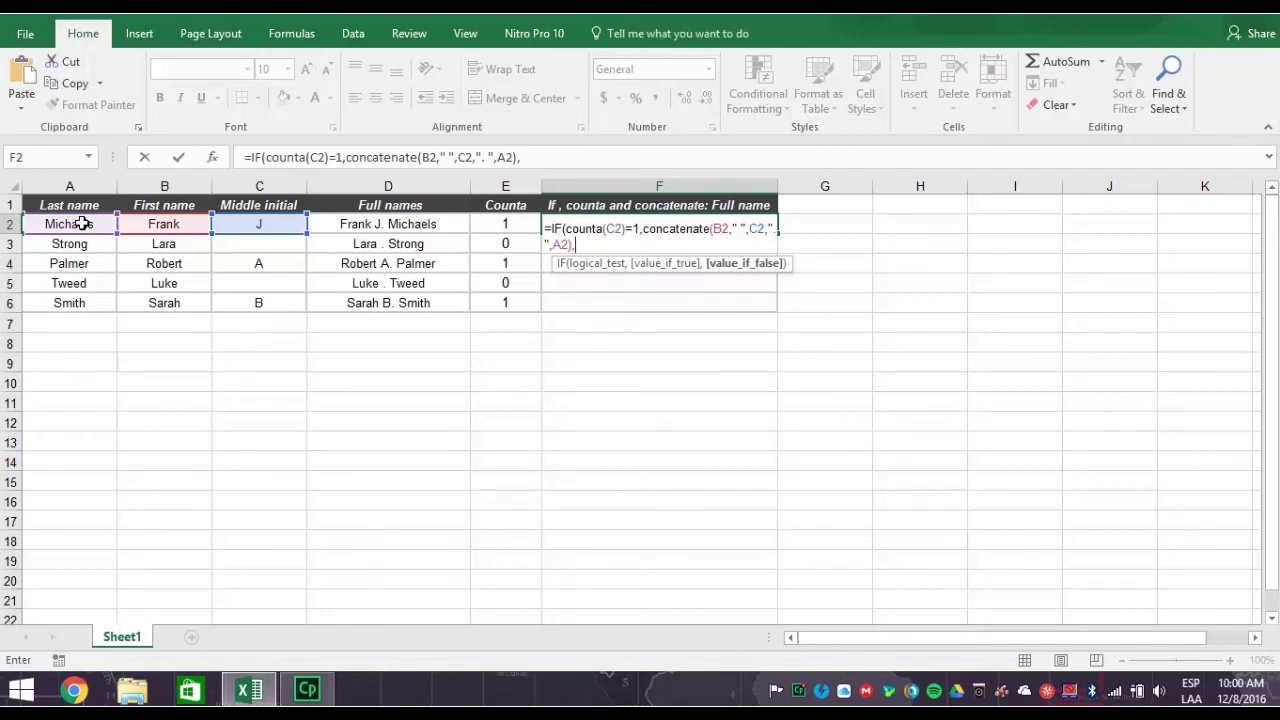
- Complete F2's IF formula with the false branch concatenate(B2," ",A2)
type("conca")
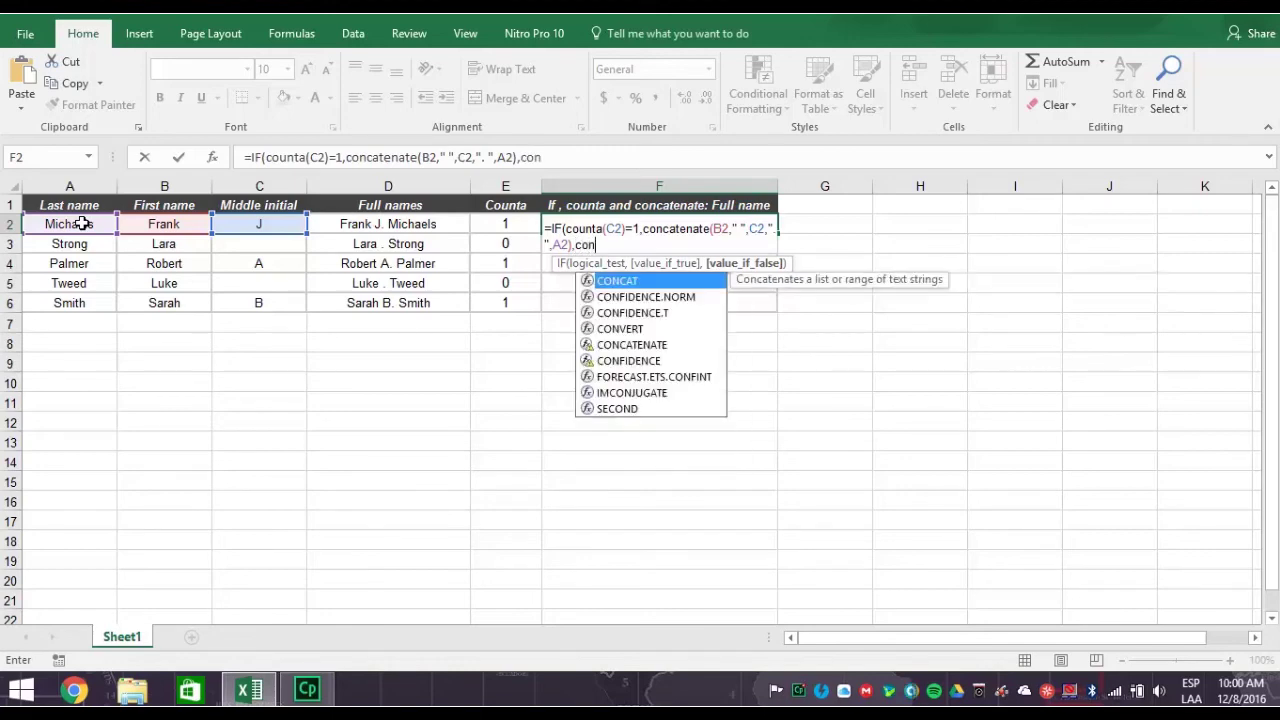
type("tenate")
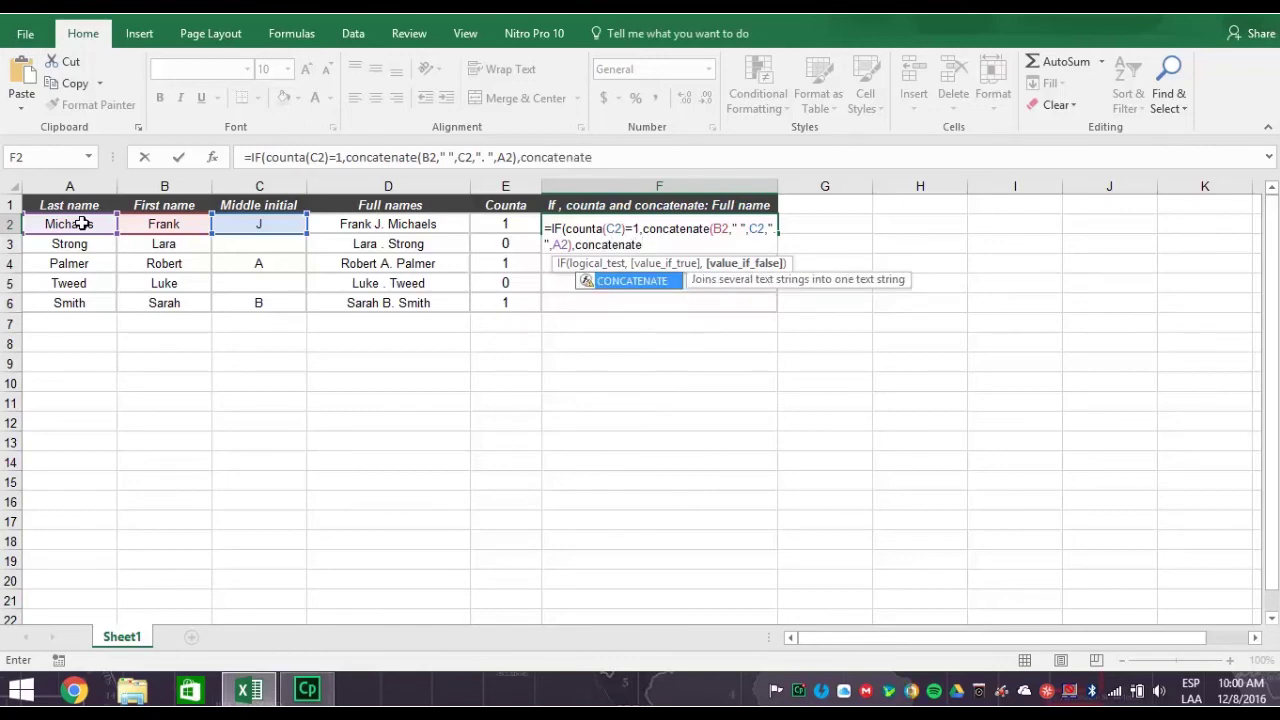
type("(")
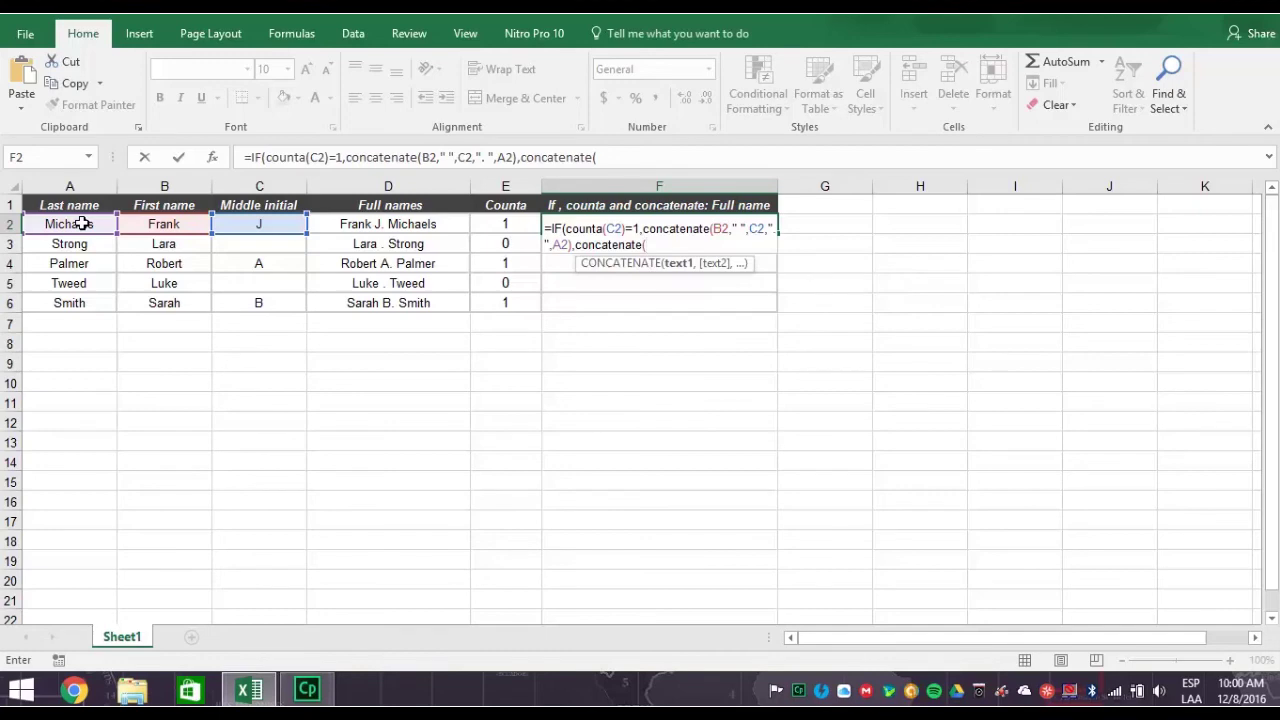
left_click(165, 225)
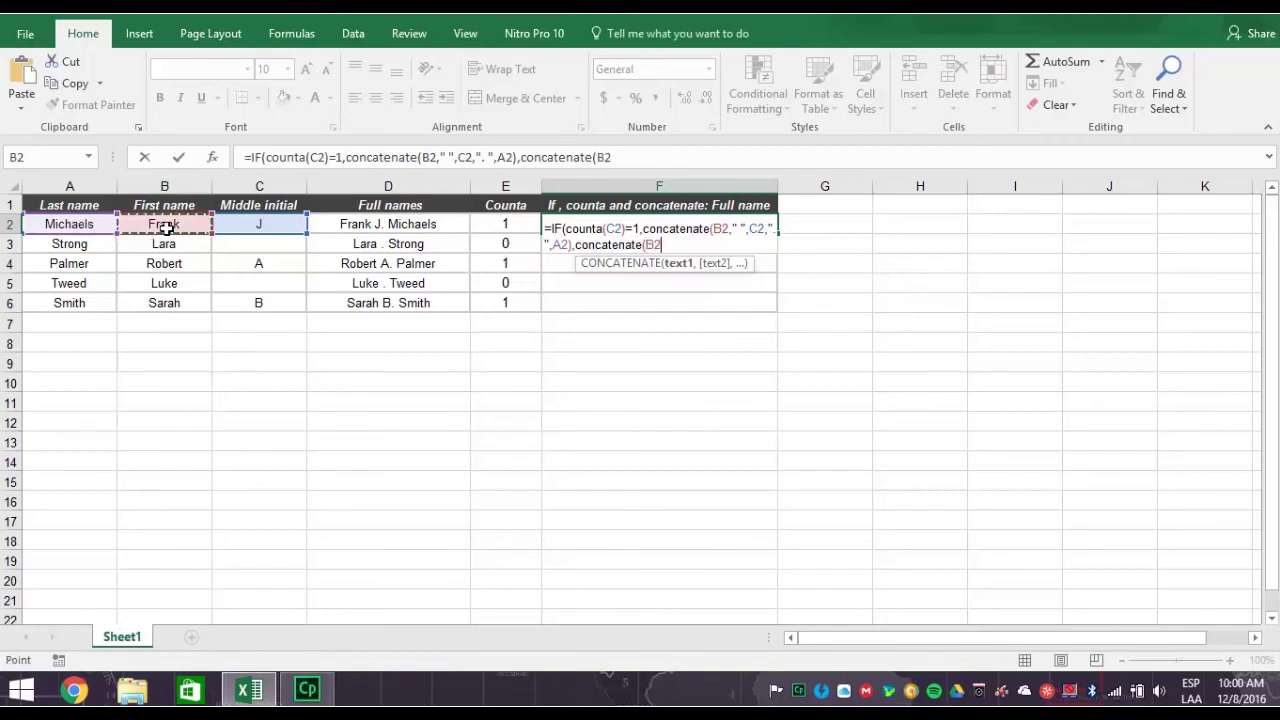
type(",")
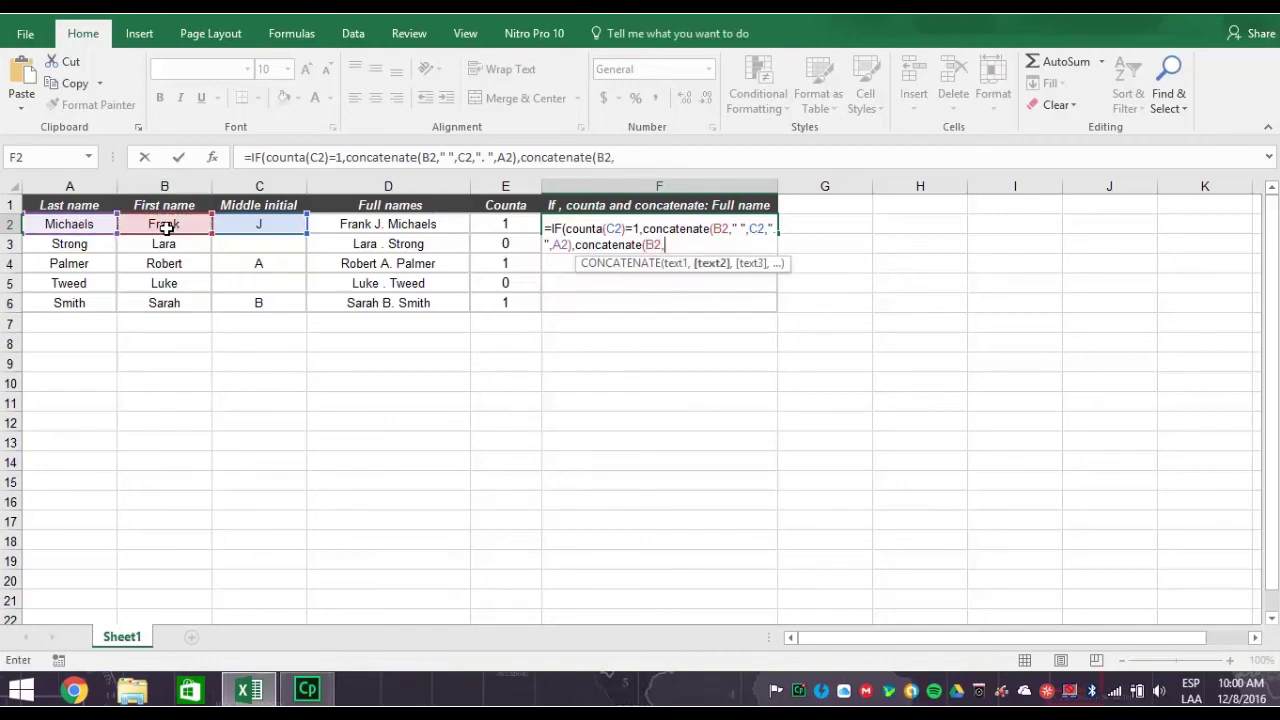
type("\" \",")
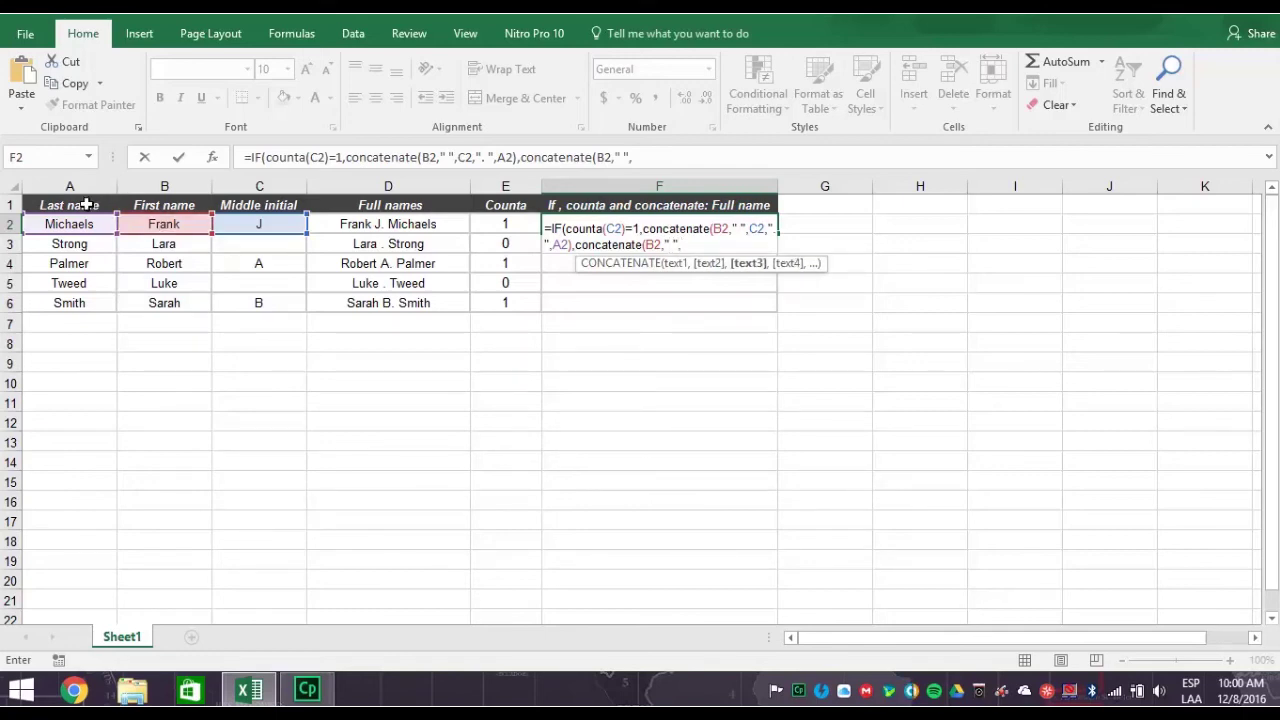
left_click(81, 224)
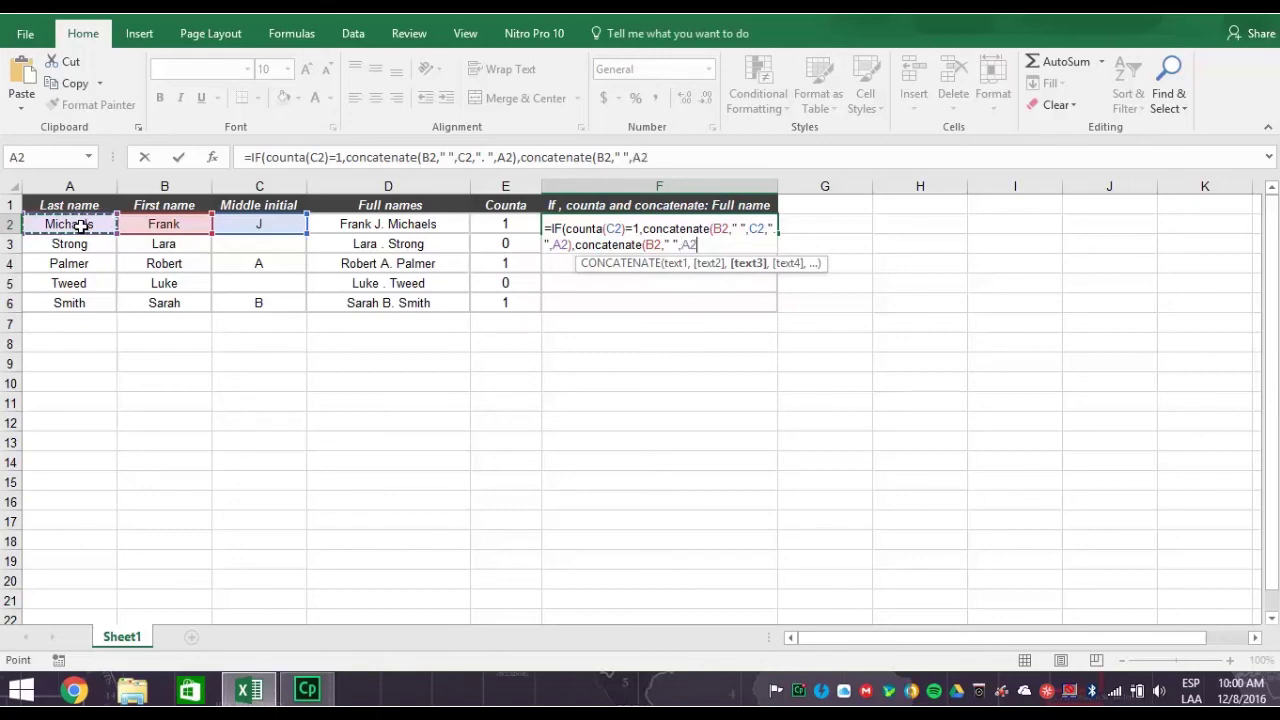
type(")")
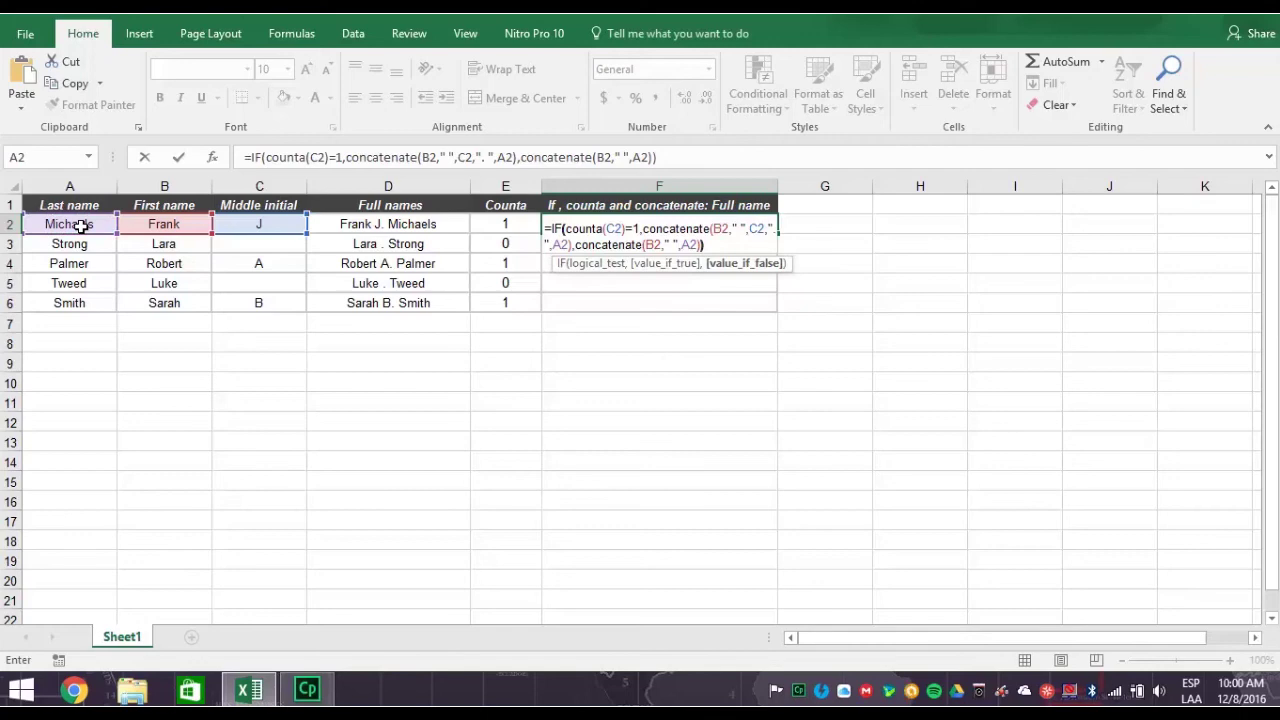
type(")")
key("Return")
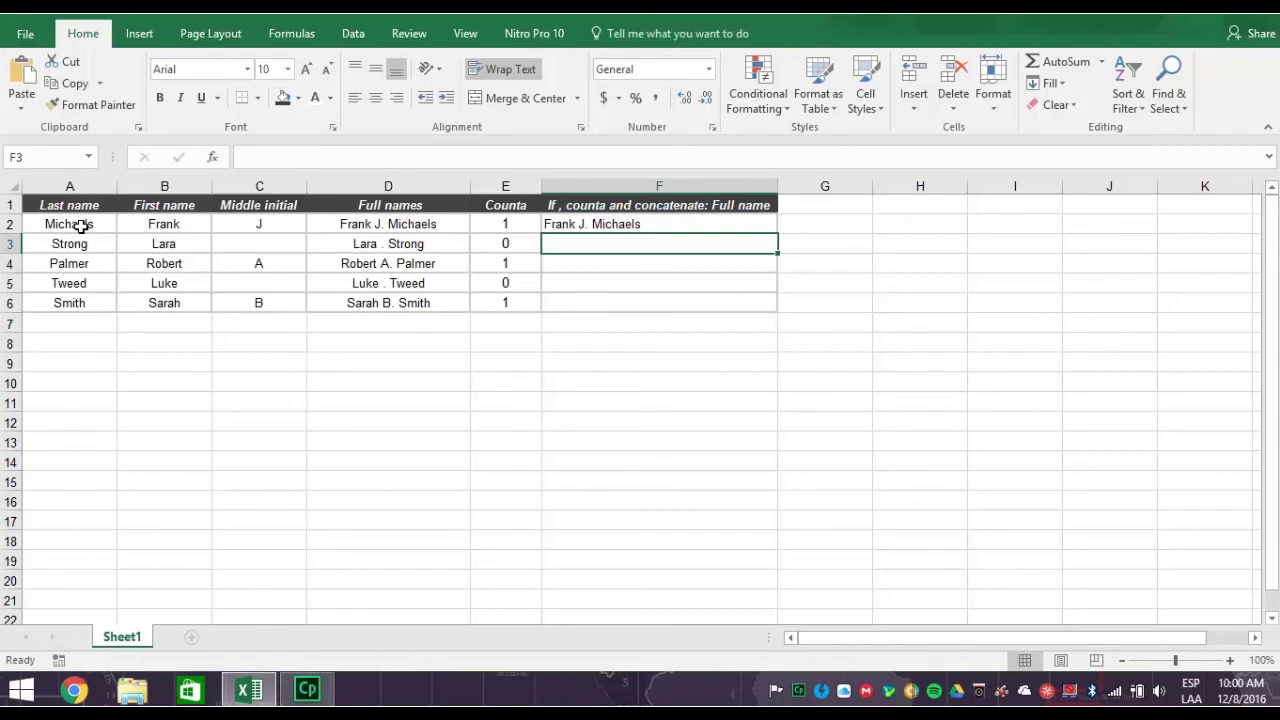
- Fill F2's IF formula down to F6, so names without an initial lose the stray period
left_click(749, 222)
left_click_drag(777, 232, 772, 304)
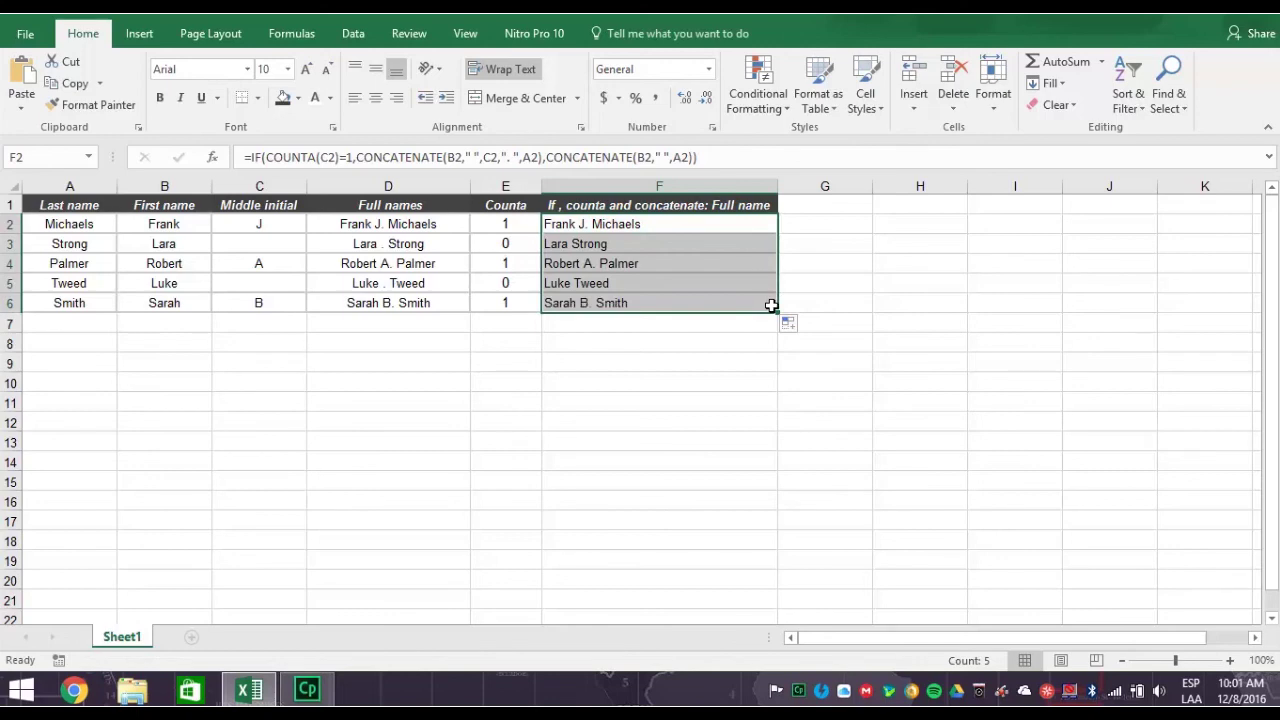
left_click(786, 309)
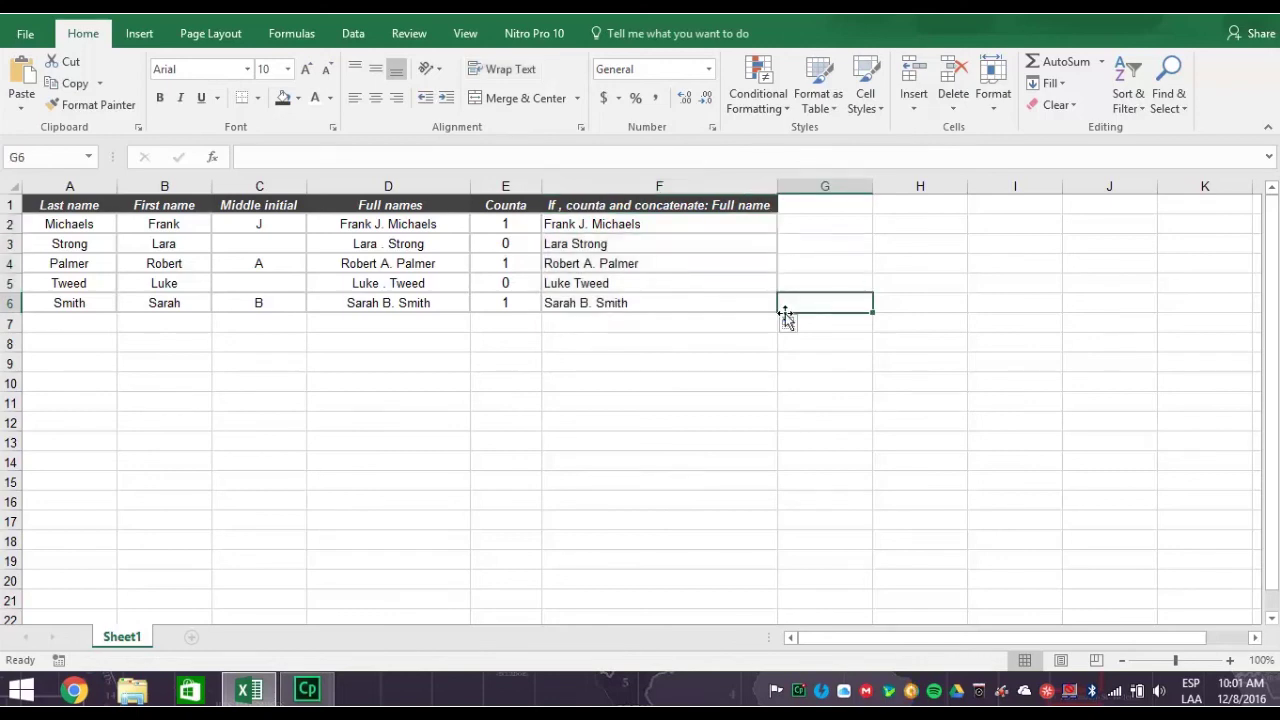